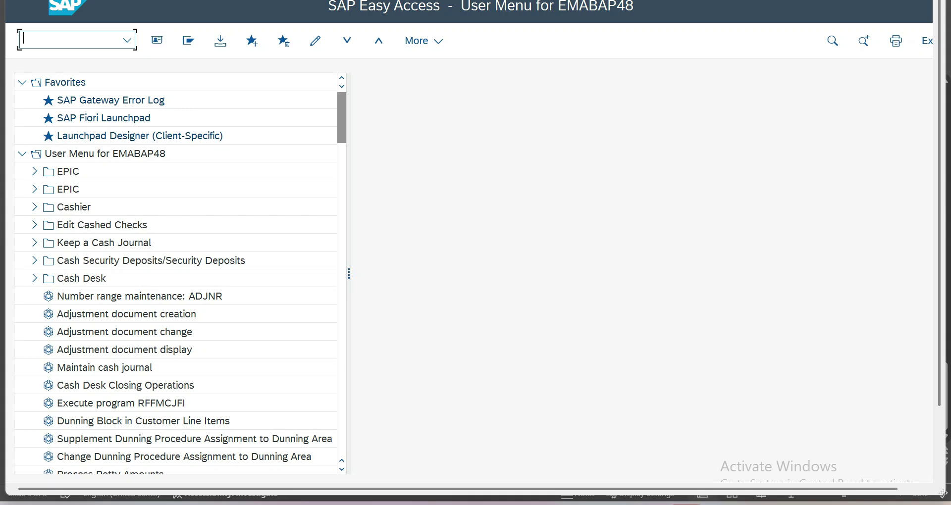
# Open the Function Builder (se37) and start the test screen for RFC_READ_TABLE.
pyautogui.write('se37')
pyautogui.press('Return')
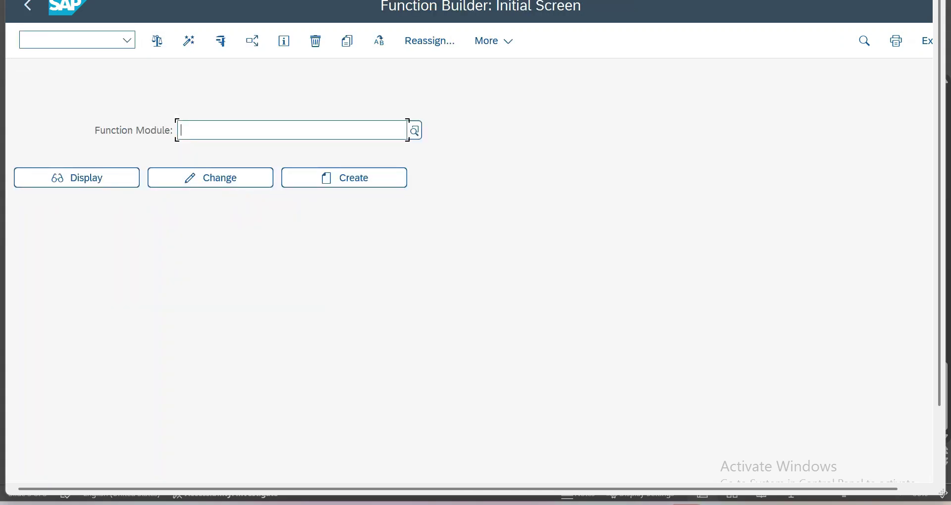
pyautogui.write('rfc_read_')
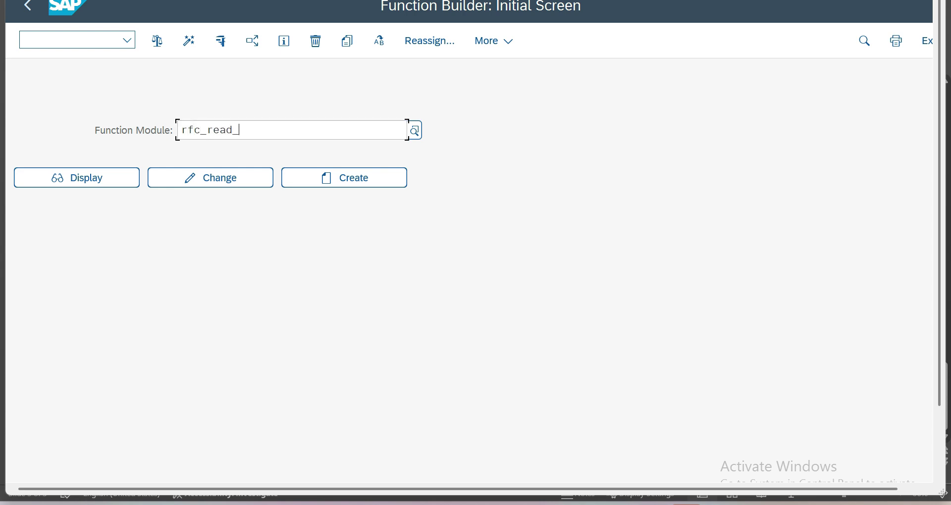
pyautogui.write('table')
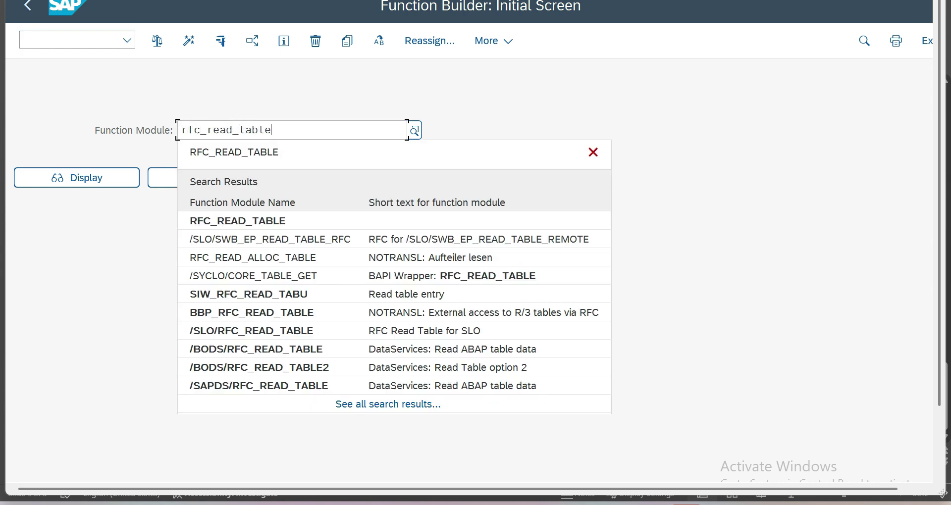
pyautogui.click(220, 40)
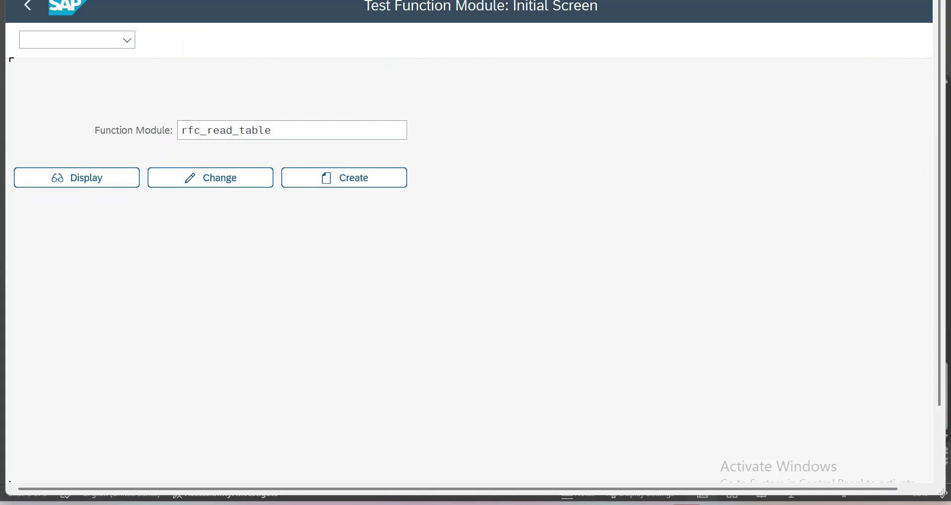
pyautogui.press('F8')
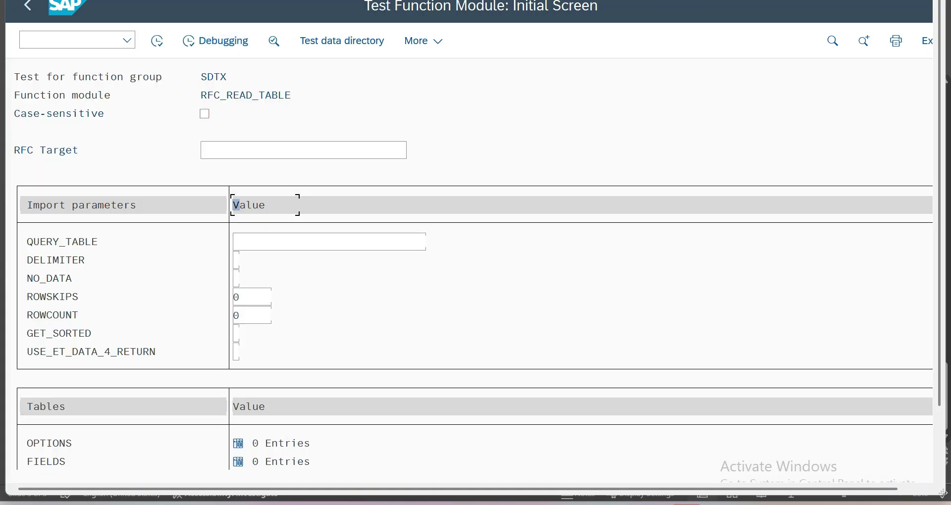
# Enter MARA as the QUERY_TABLE value, correcting the initial typo.
pyautogui.scroll(-2, 475, 272)
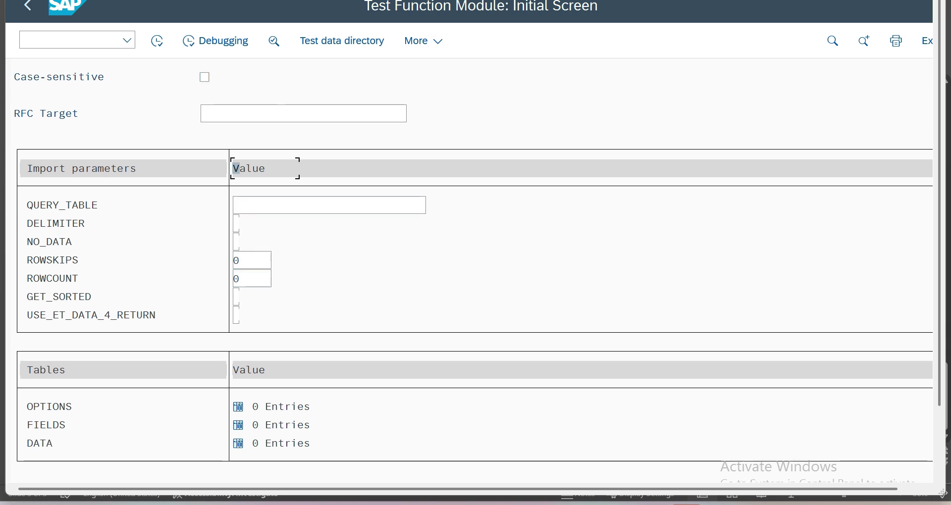
pyautogui.click(297, 205)
pyautogui.write('MAAR')
pyautogui.press('BackSpace')
pyautogui.press('BackSpace')
pyautogui.write('RA')
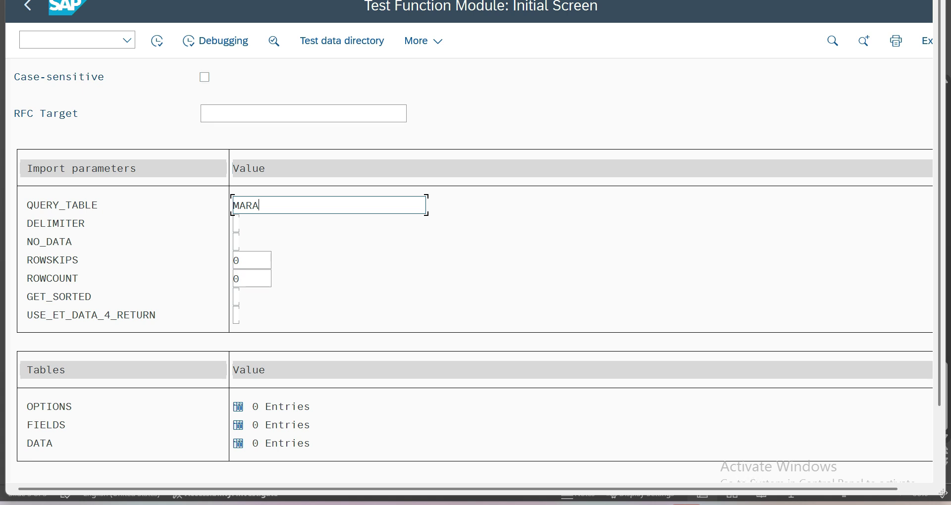
# Execute the test on MARA, which fails with DATA_BUFFER_EXCEEDED (512 bytes).
pyautogui.press('F8')
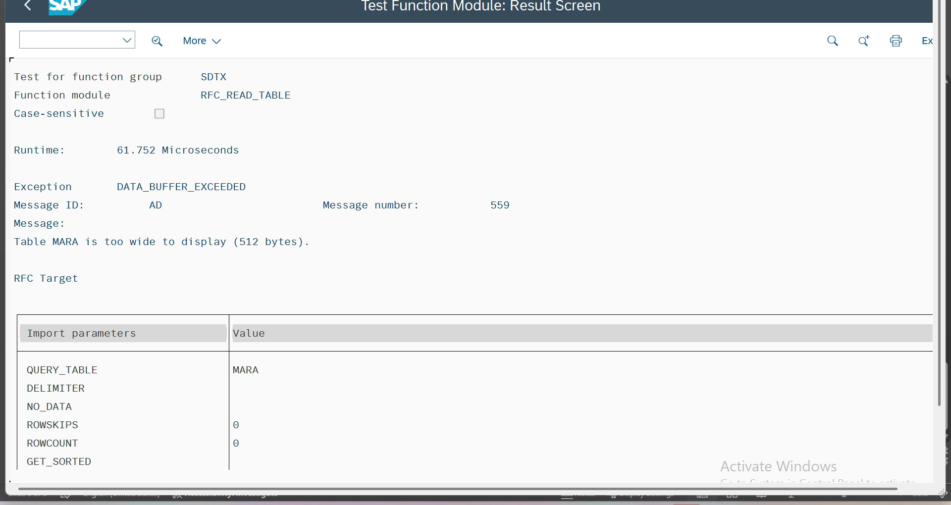
# Back on the parameter screen, fill the FIELDS table with MATNR and MTART.
pyautogui.press('F3')
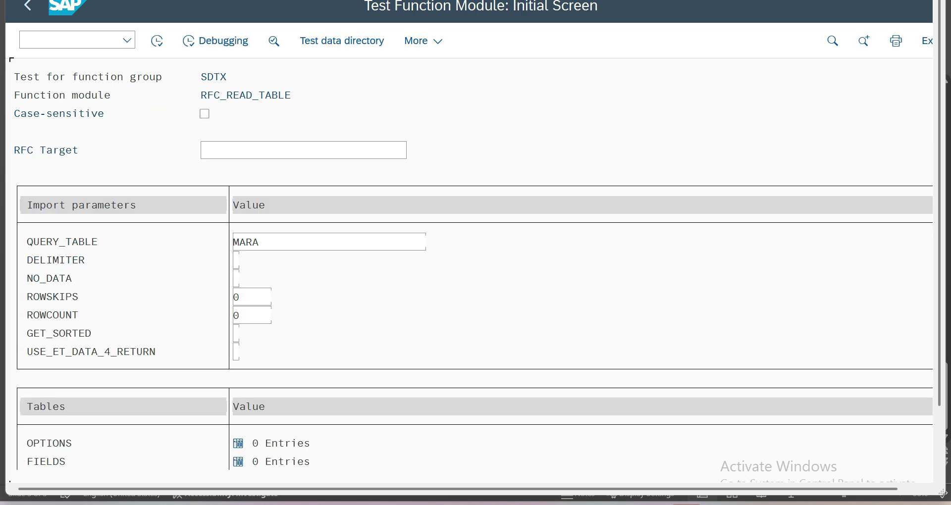
pyautogui.scroll(-2, 473, 267)
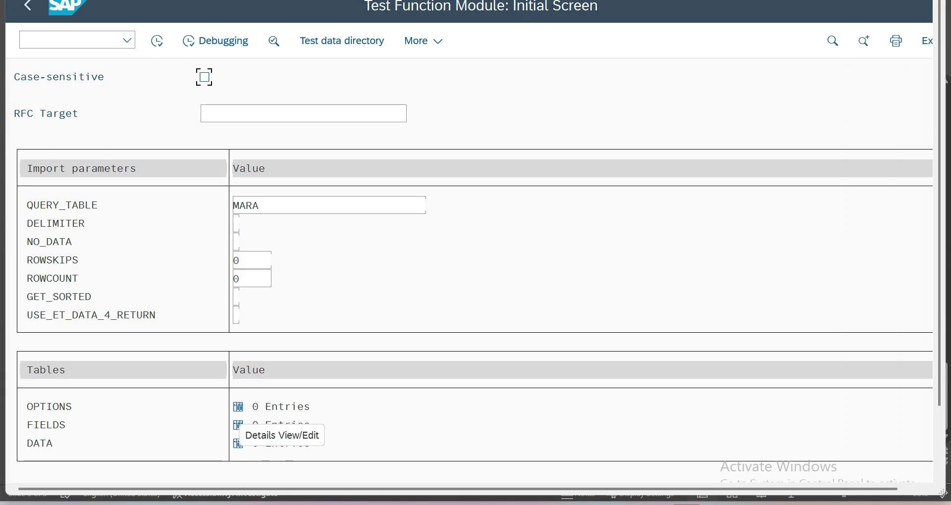
pyautogui.click(237, 425)
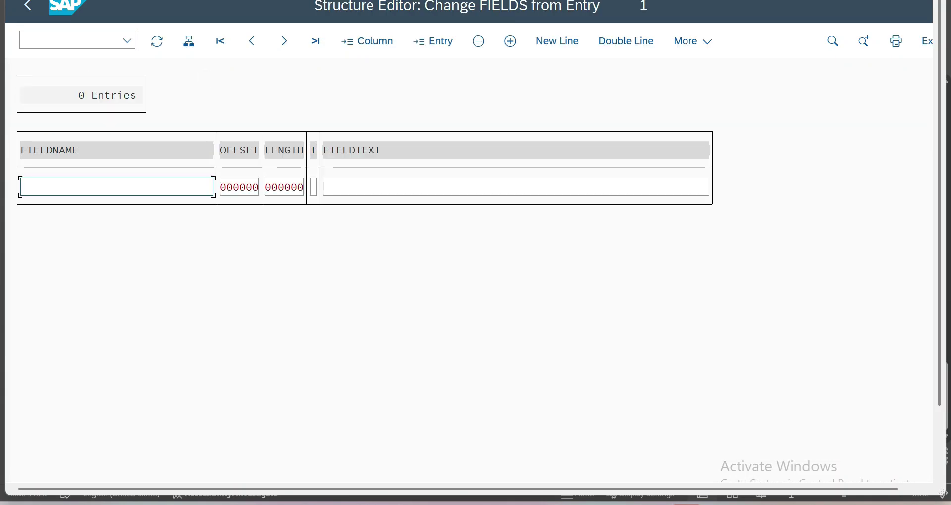
pyautogui.write('MATNR')
pyautogui.click(556, 41)
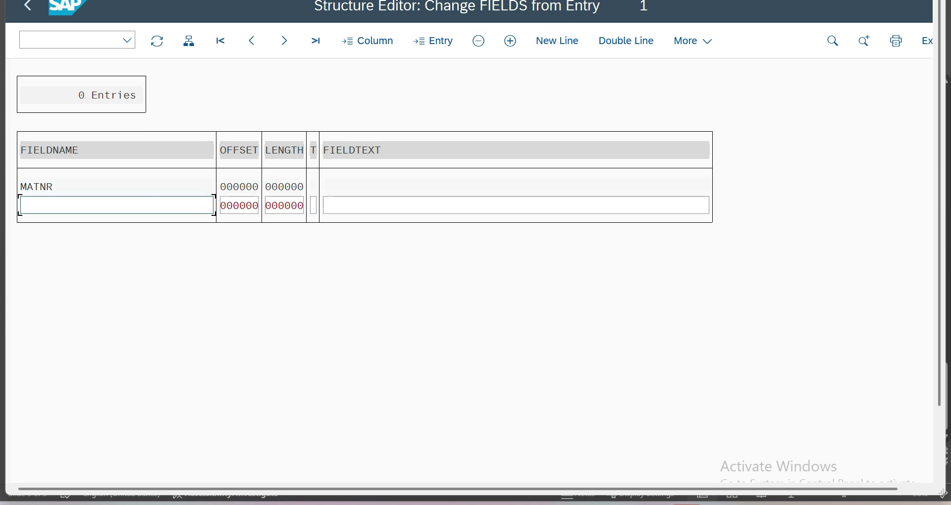
pyautogui.write('MTART')
pyautogui.press('XF86AudioLowerVolume')
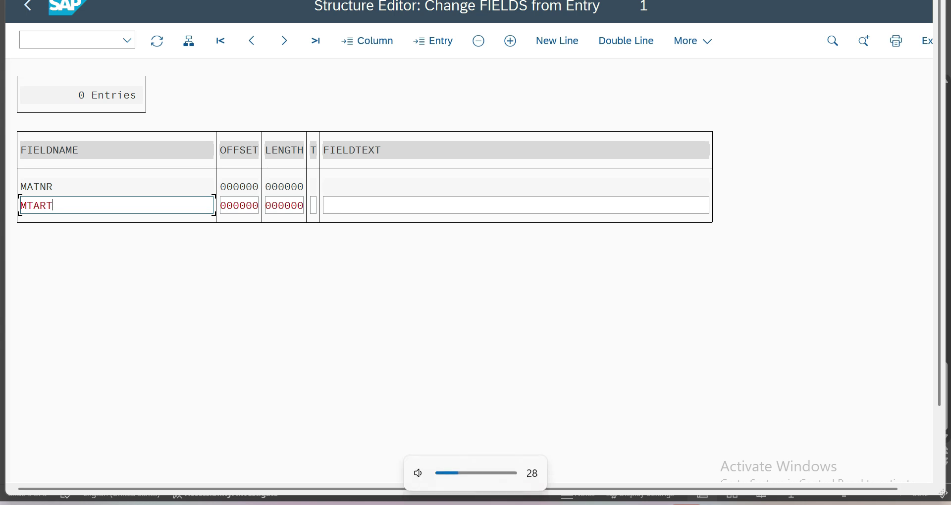
pyautogui.press('F3')
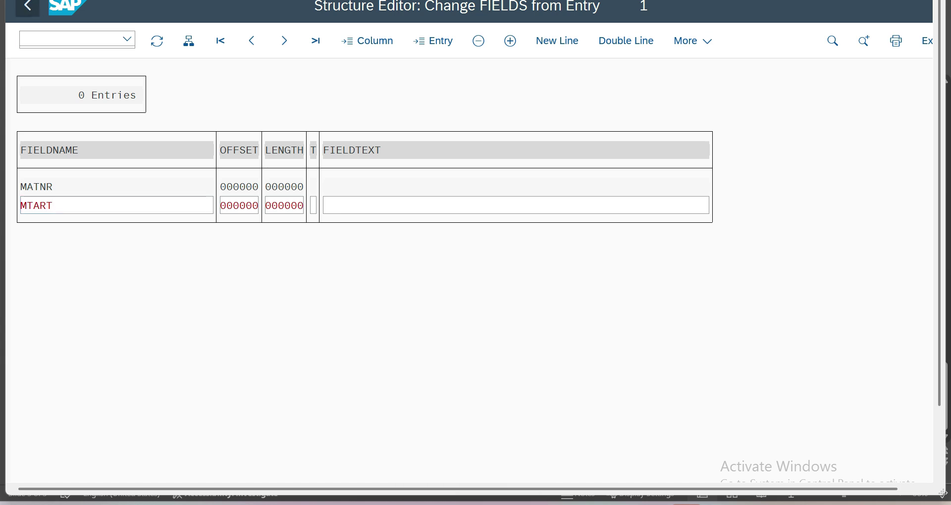
# Execute the two-field test and browse the 125 returned MATNR/MTART DATA rows.
pyautogui.click(157, 41)
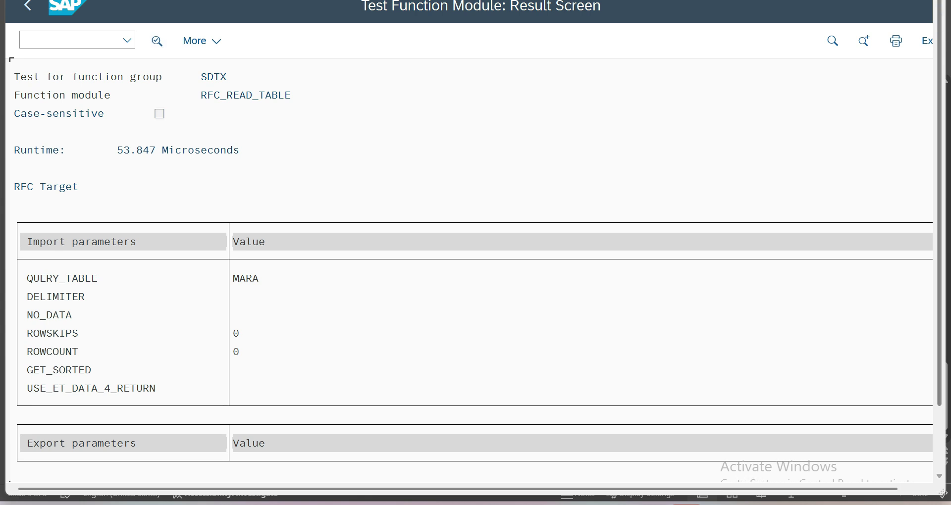
pyautogui.scroll(-2, 475, 248)
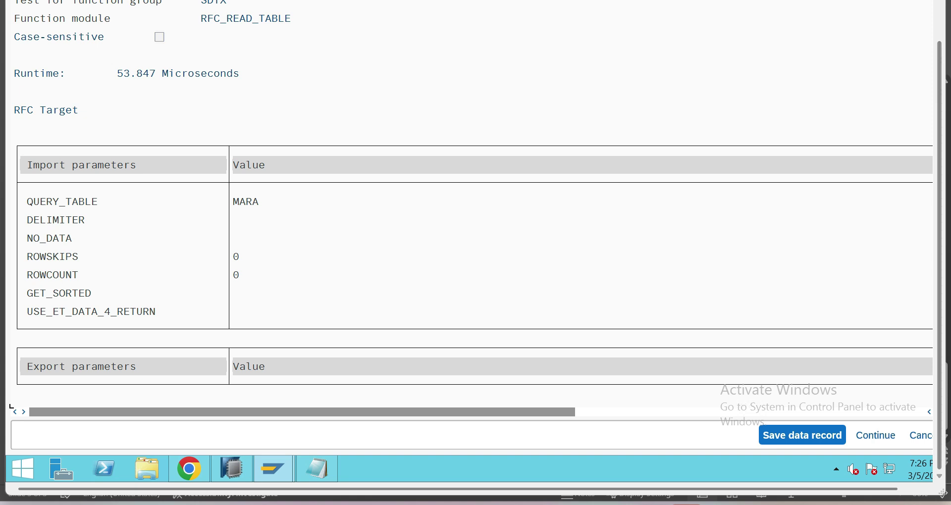
pyautogui.scroll(-5, 473, 199)
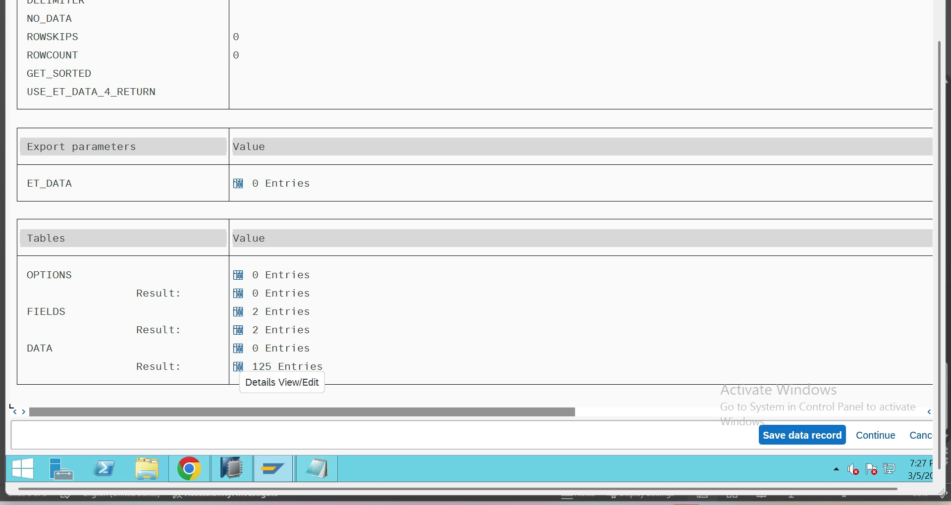
pyautogui.click(238, 367)
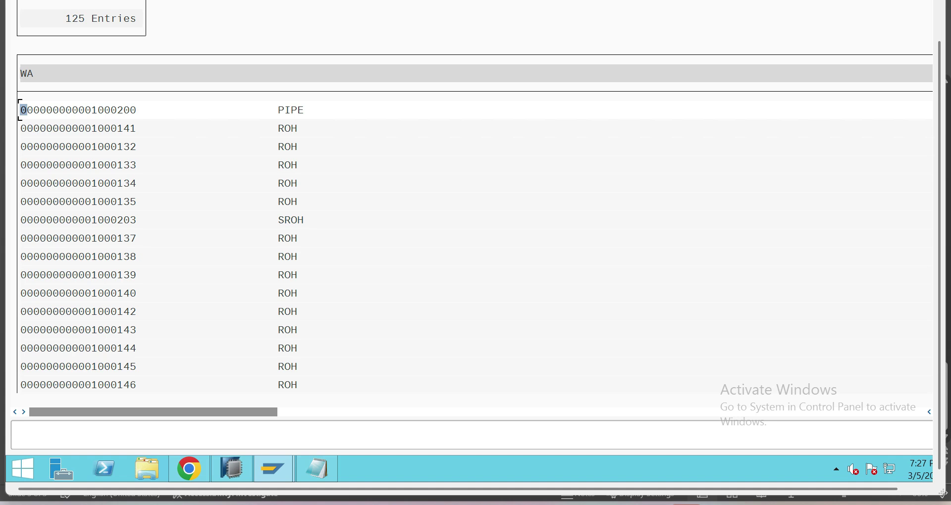
pyautogui.press('XF86AudioLowerVolume')
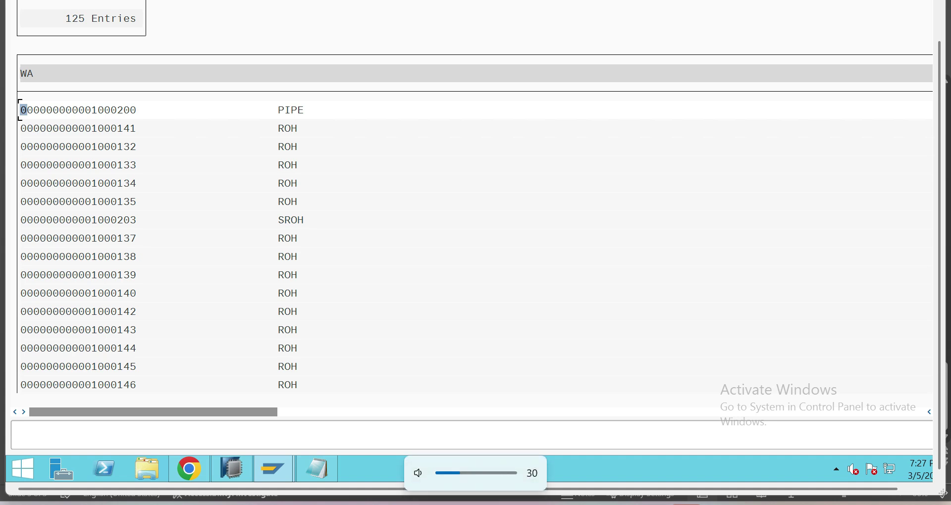
pyautogui.click(24, 165)
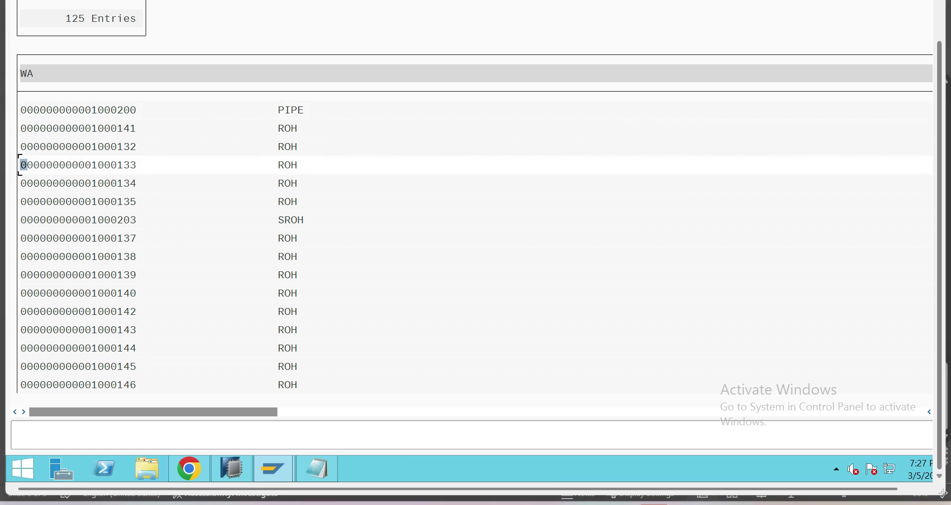
pyautogui.scroll(3, 469, 248)
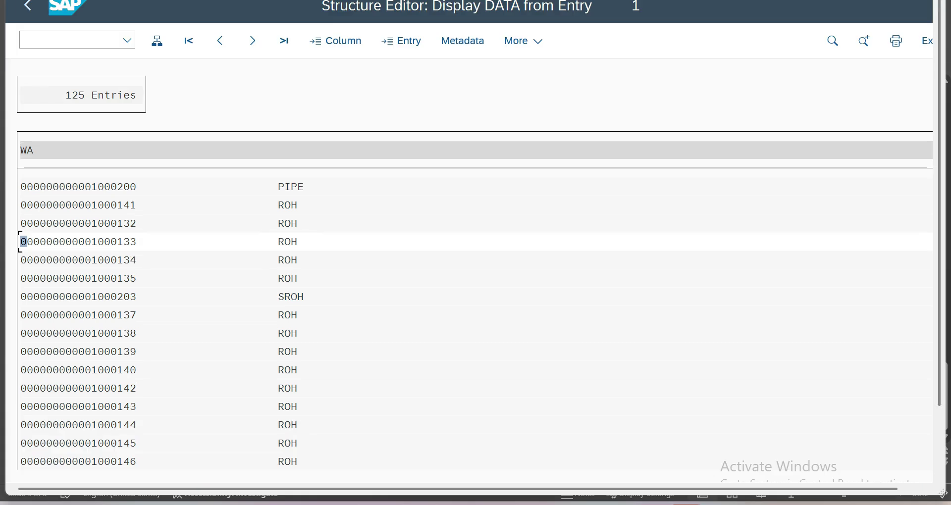
pyautogui.click(27, 6)
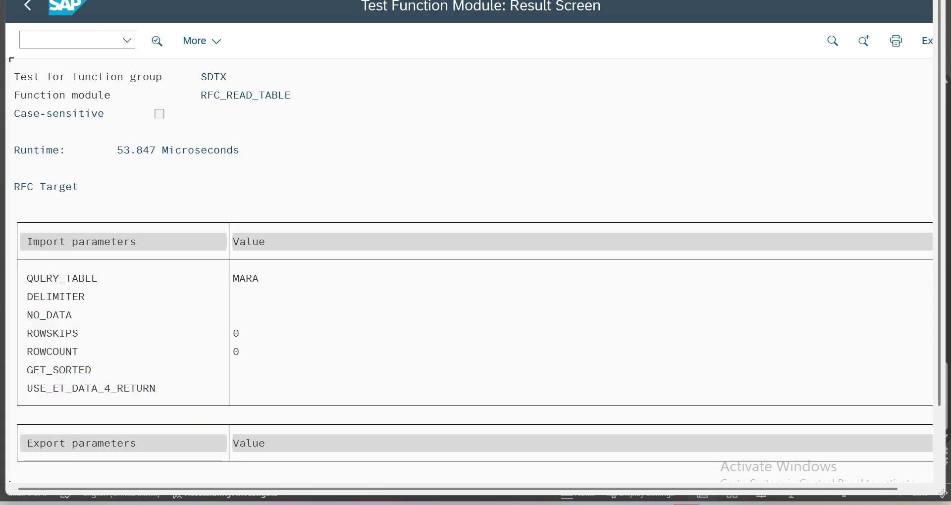
pyautogui.scroll(-5, 469, 252)
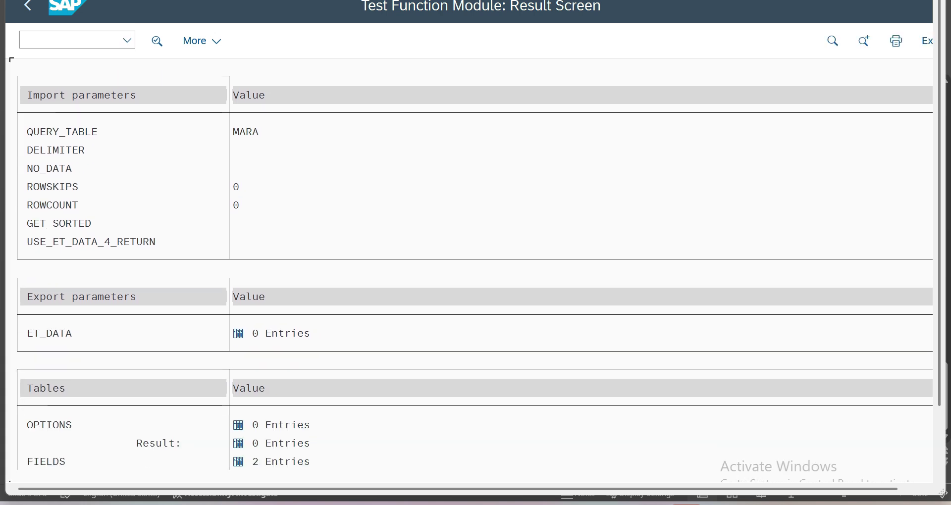
# Set ROWCOUNT to 100 for a comma-delimited read of MARA.
pyautogui.click(243, 150)
pyautogui.press('F3')
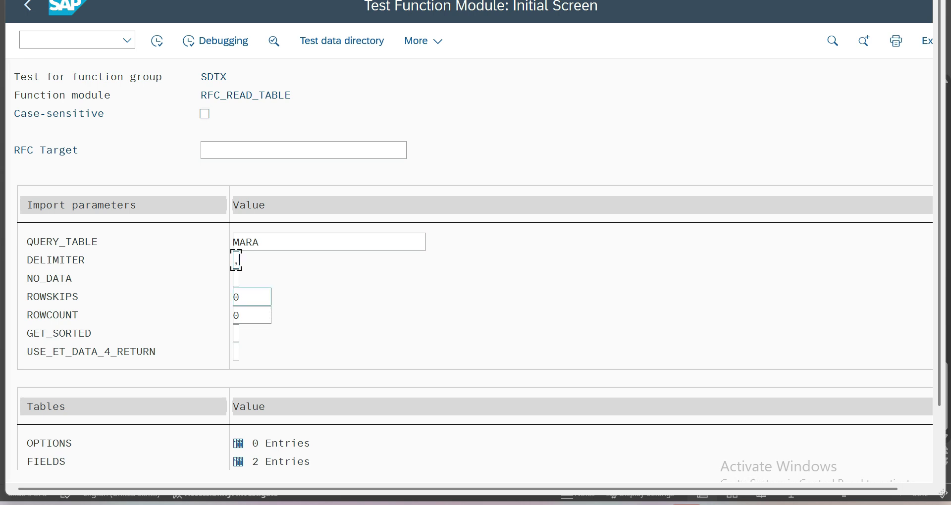
pyautogui.click(252, 297)
pyautogui.click(251, 315)
pyautogui.press('BackSpace')
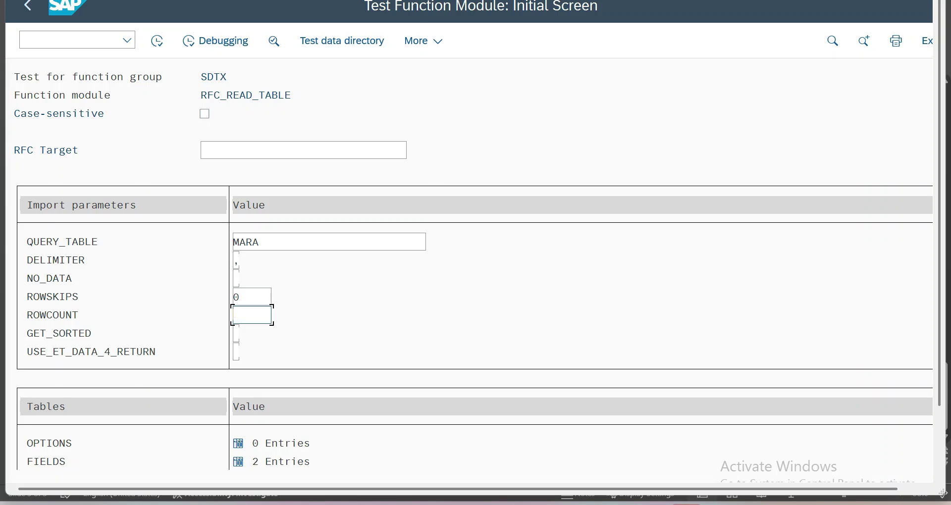
pyautogui.write('100')
pyautogui.scroll(-2, 472, 267)
# Execute the test and view the 100 returned DATA rows.
pyautogui.click(157, 41)
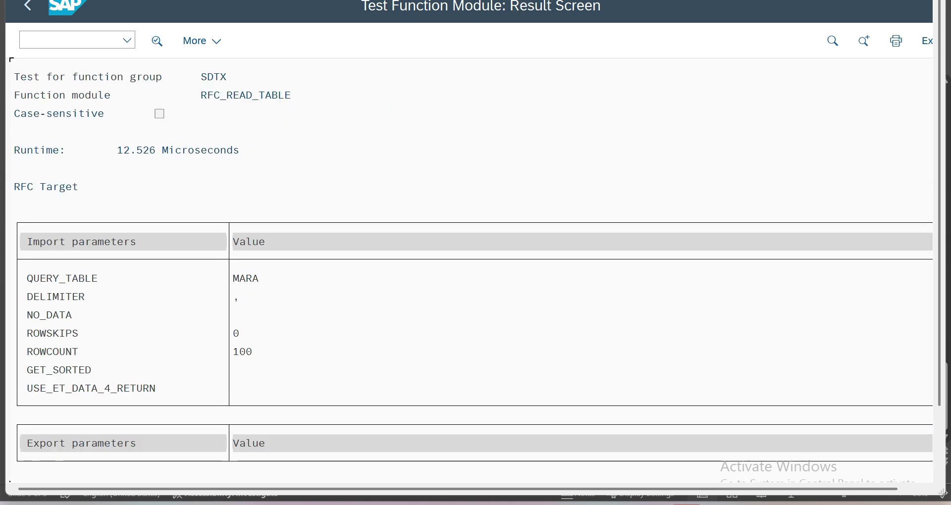
pyautogui.scroll(-3, 472, 247)
pyautogui.scroll(-2, 473, 248)
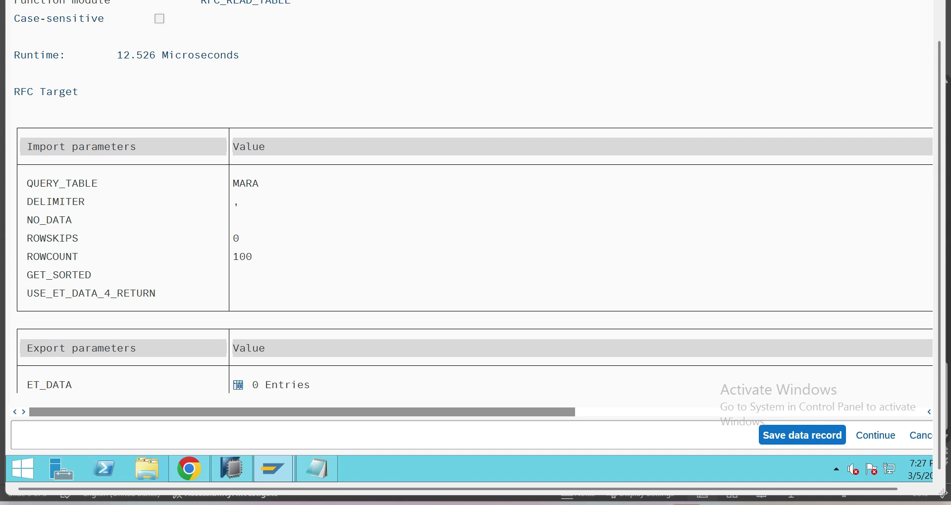
pyautogui.scroll(-10, 473, 198)
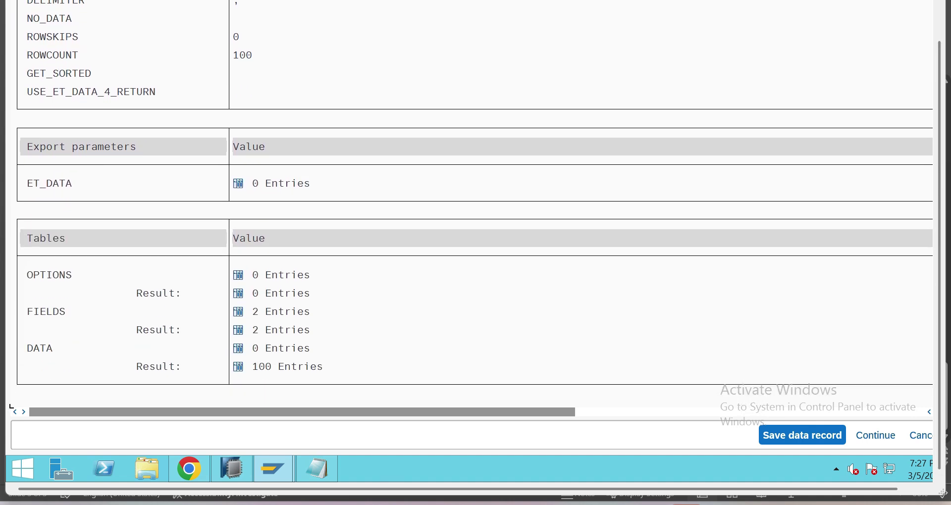
pyautogui.click(288, 366)
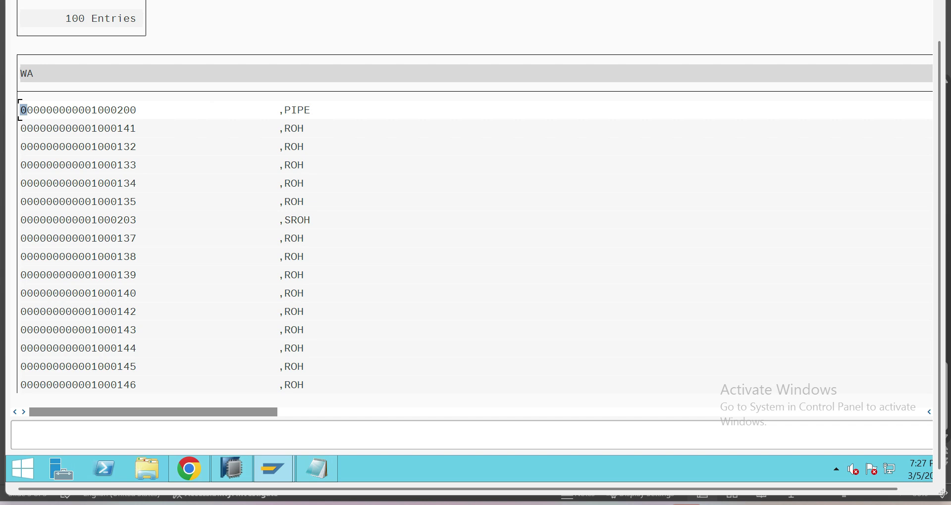
# Return to the editable test input screen at the QUERY_TABLE field.
pyautogui.press('F3')
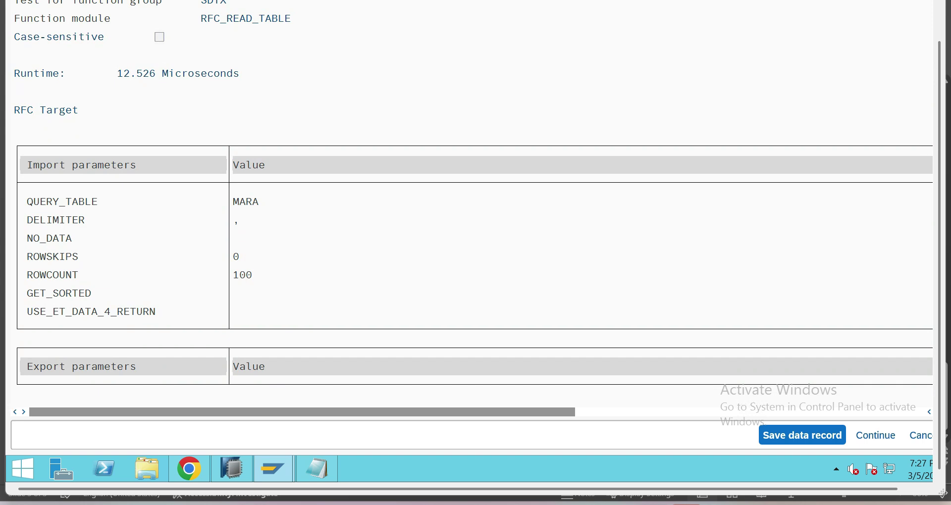
pyautogui.press('F3')
pyautogui.scroll(-2, 472, 198)
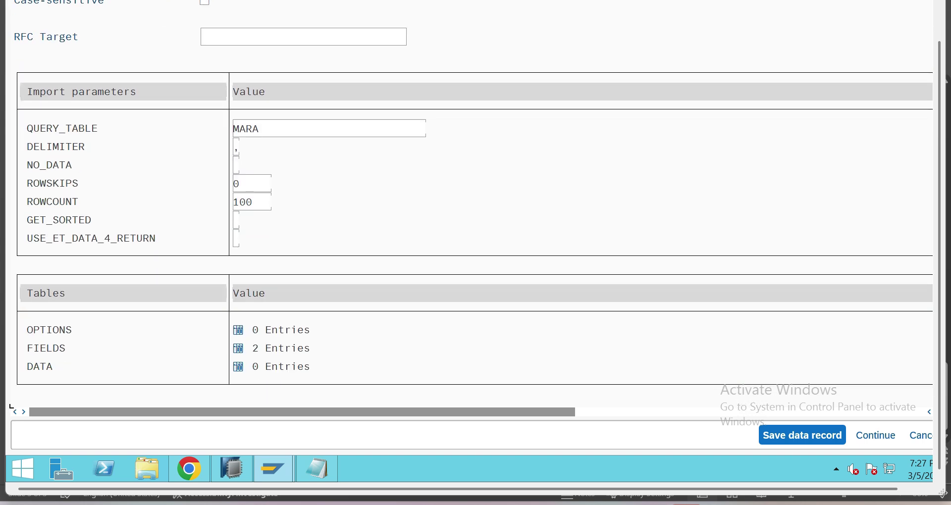
pyautogui.click(259, 128)
# Replace QUERY_TABLE with T005S, remove MATNR from FIELDS, and run the test.
pyautogui.press('BackSpace')
pyautogui.press('BackSpace')
pyautogui.press('BackSpace')
pyautogui.press('BackSpace')
pyautogui.write('T005S')
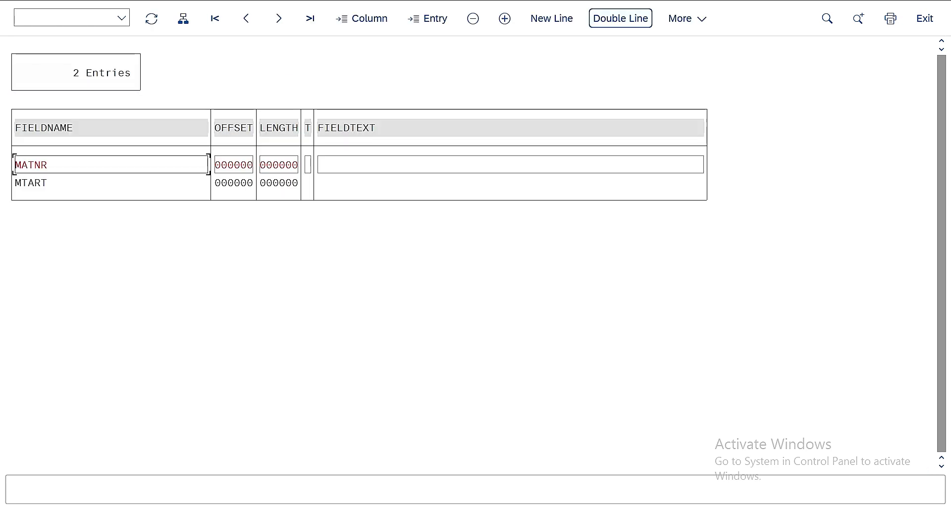
pyautogui.click(472, 18)
pyautogui.press('F3')
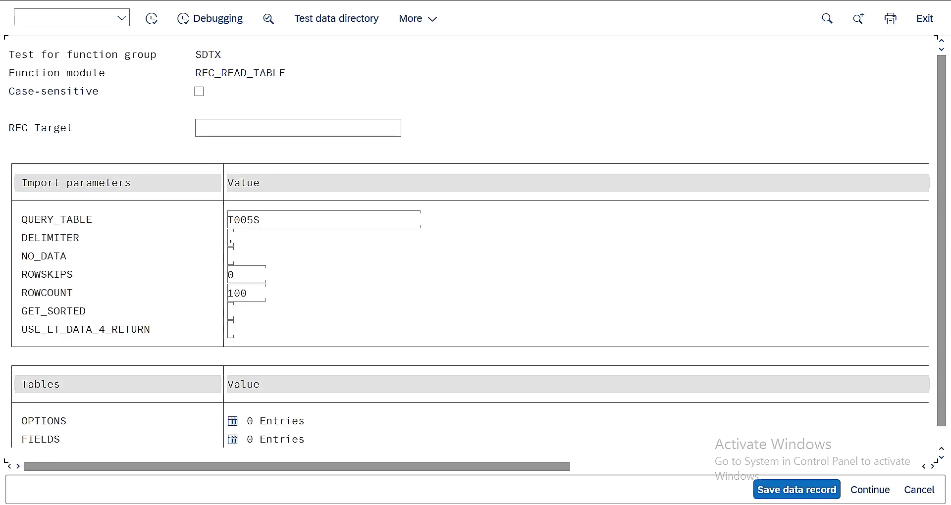
pyautogui.press('Return')
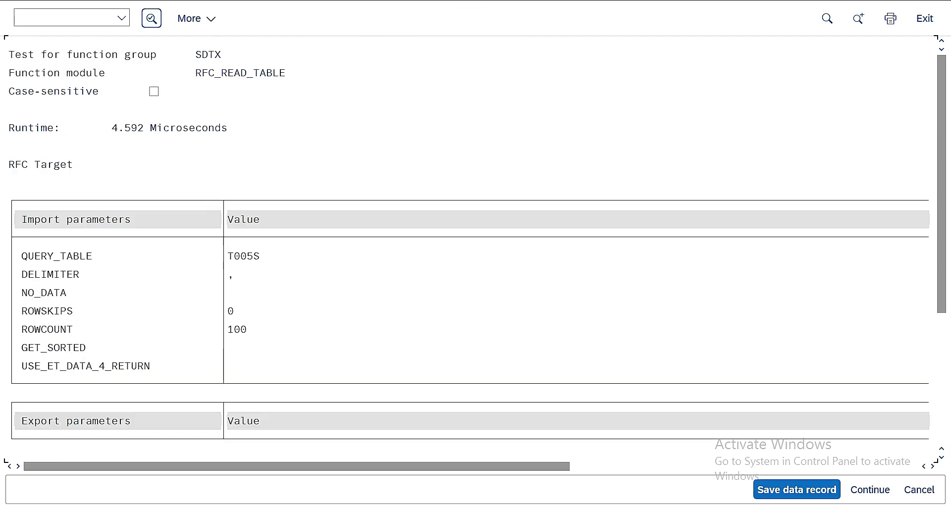
# Review the 100 compact comma-delimited DATA rows returned for T005S.
pyautogui.scroll(-4, 475, 230)
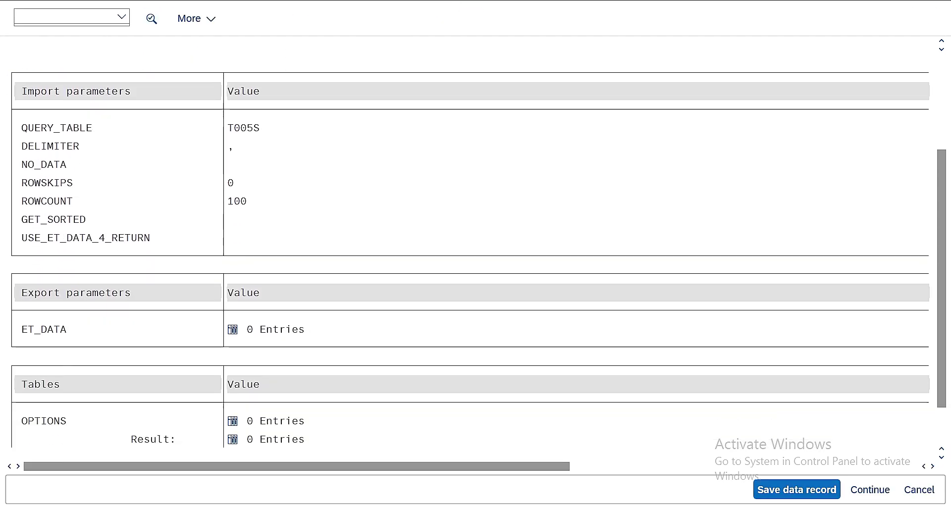
pyautogui.press('Down')
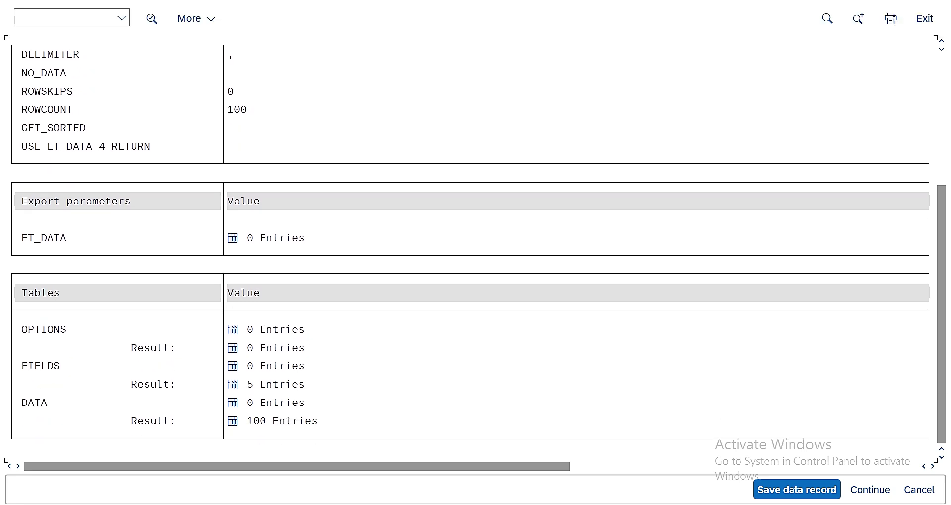
pyautogui.press('F2')
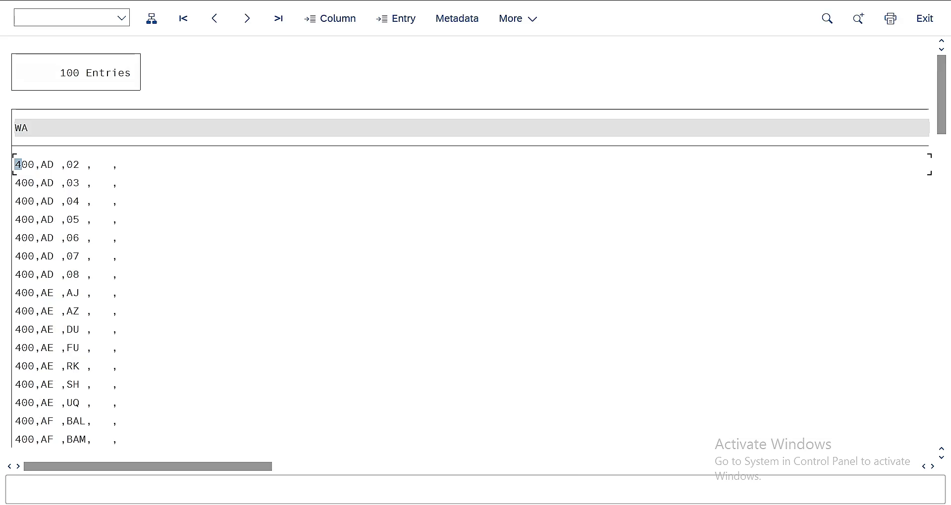
pyautogui.press('F3')
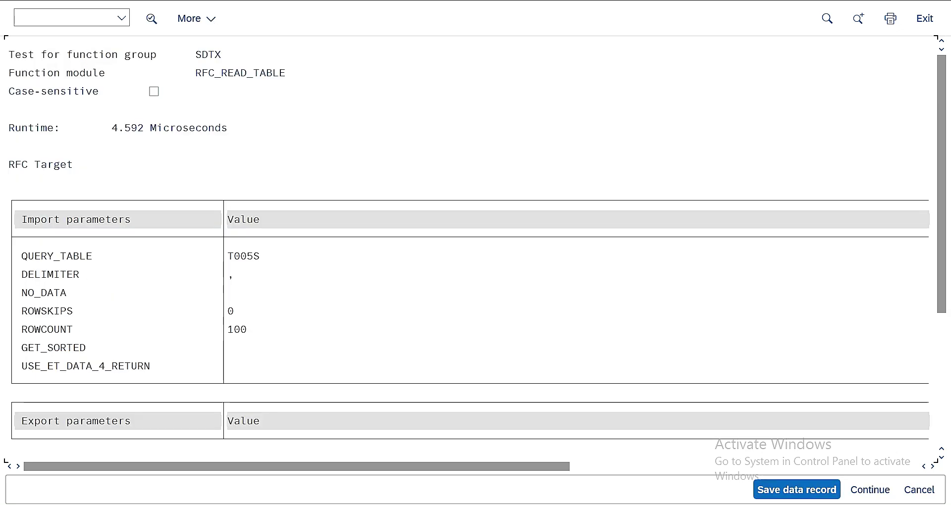
# Check the five returned FIELDS descriptions, then return to the input screen.
pyautogui.scroll(-5, 471, 247)
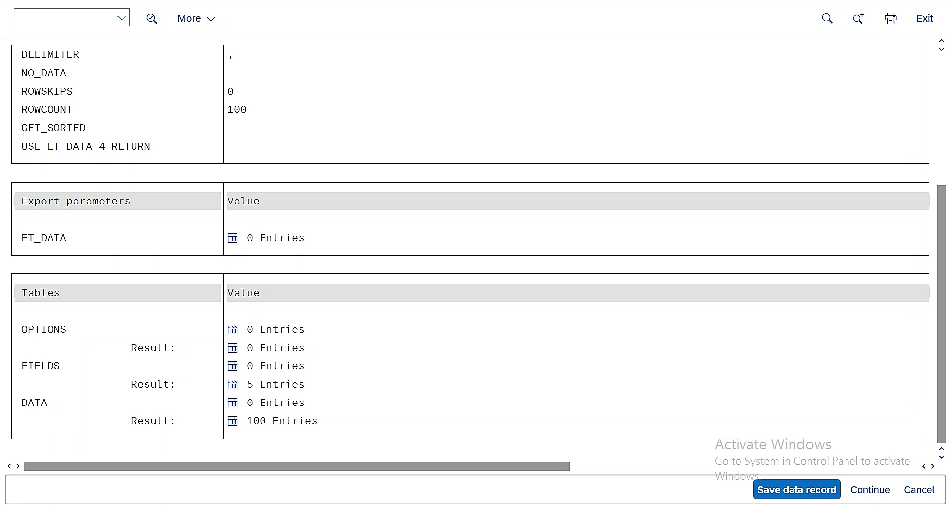
pyautogui.click(232, 384)
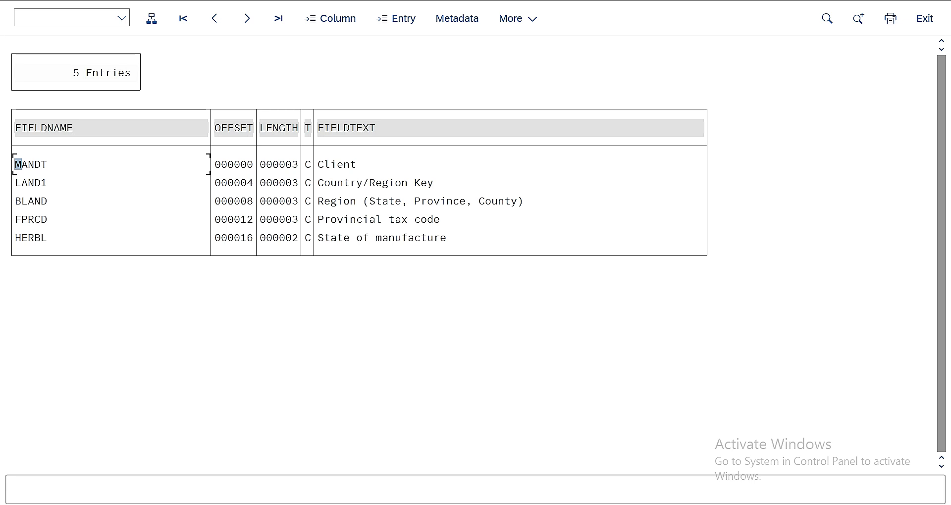
pyautogui.press('F3')
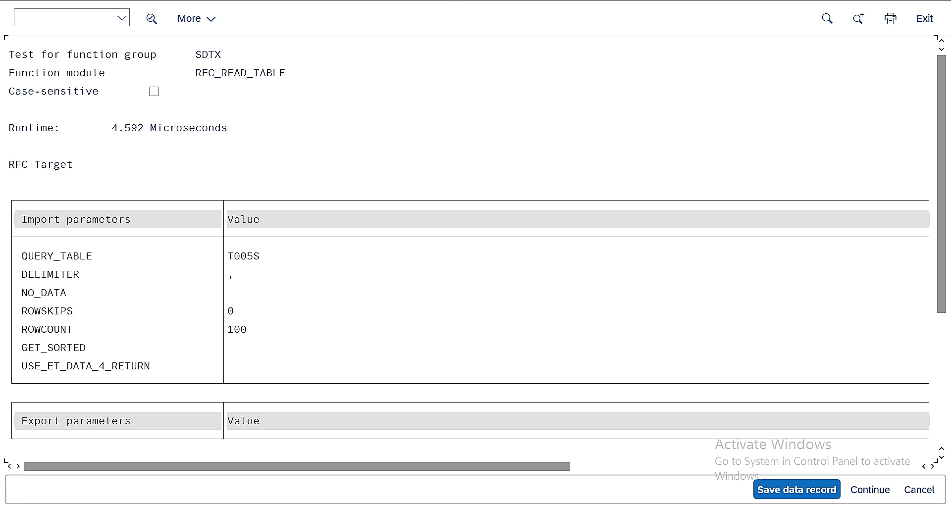
pyautogui.press('F3')
pyautogui.scroll(-1, 475, 248)
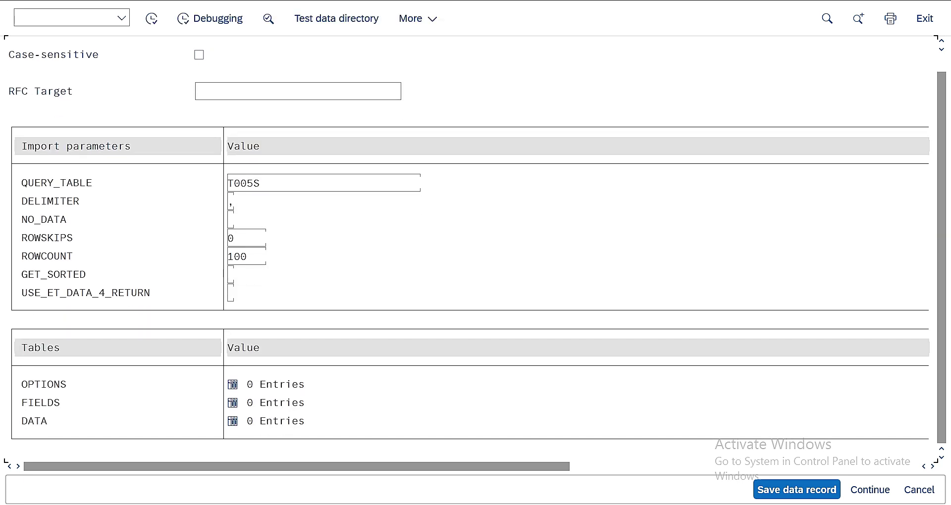
# Add the OPTIONS condition LAND1 = 'US', rerun, and review the 60 returned rows.
pyautogui.press('F2')
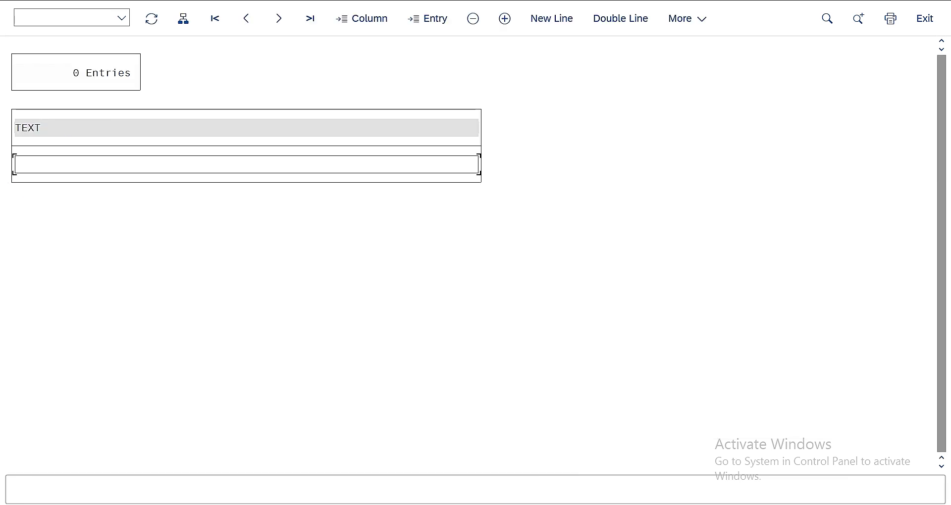
pyautogui.write("LAND1 = 'US")
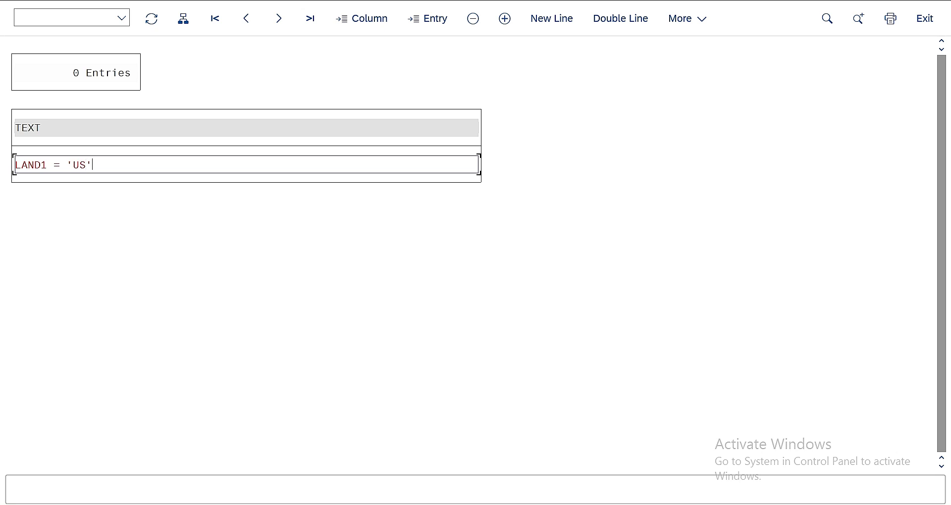
pyautogui.press('F3')
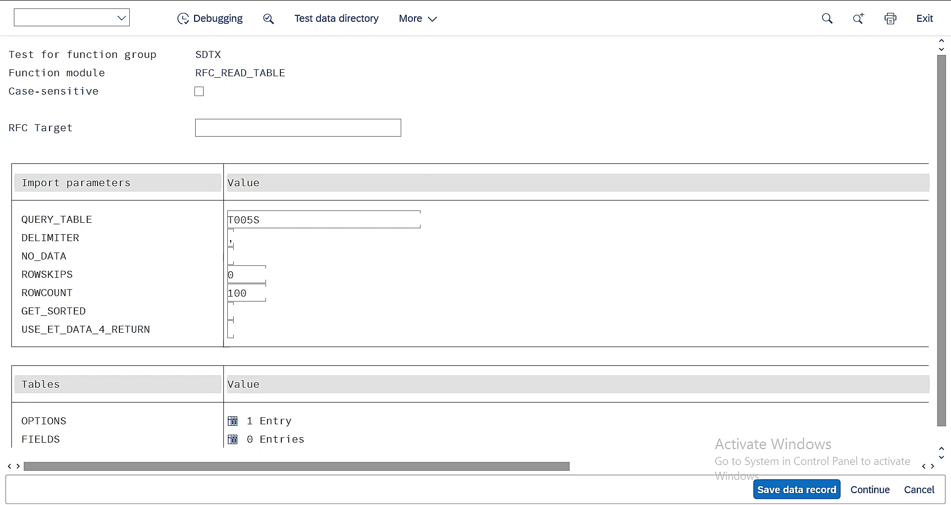
pyautogui.press('F8')
pyautogui.scroll(-5, 470, 248)
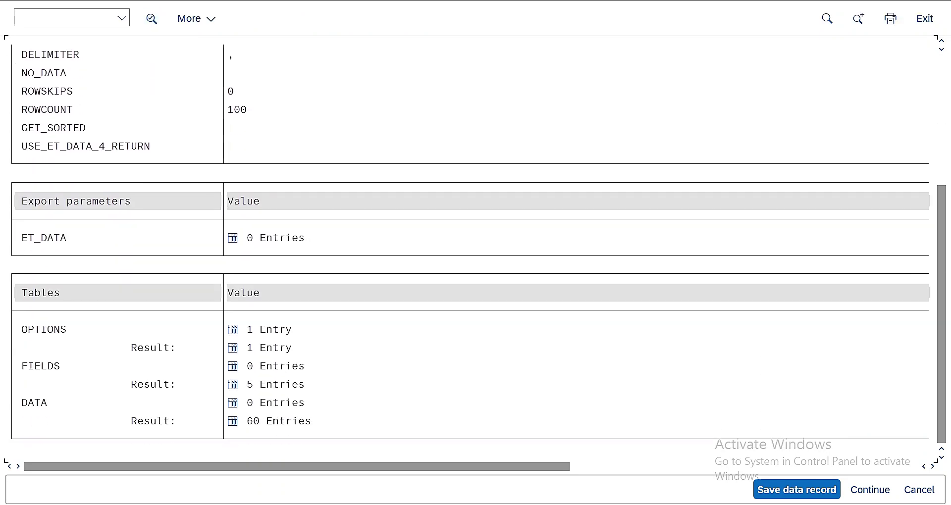
pyautogui.press('F2')
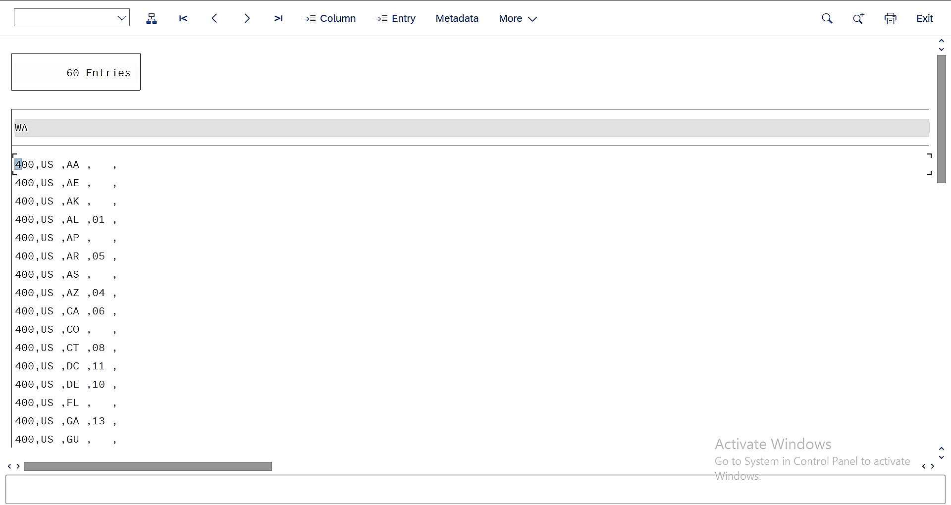
pyautogui.press('F3')
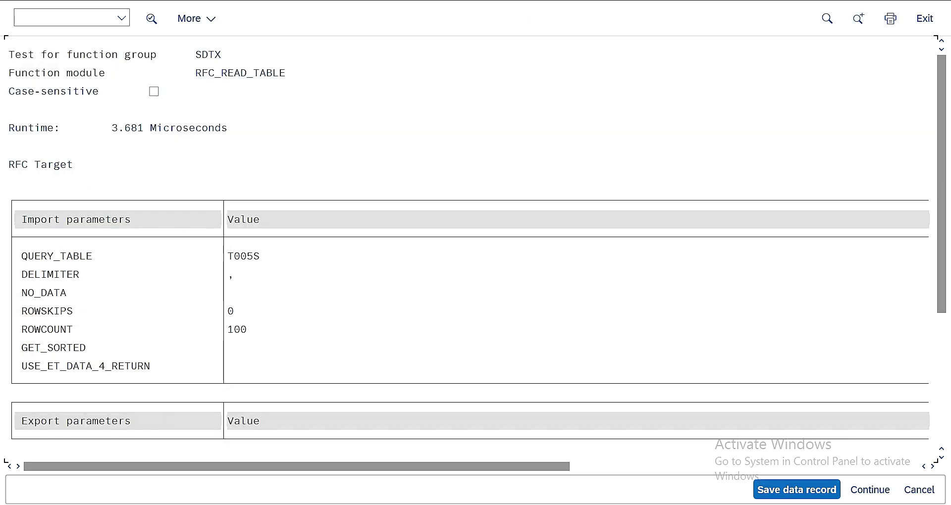
# Extend the OPTIONS condition with AND BLAND LIKE 'A%' and rerun the test.
pyautogui.press('F3')
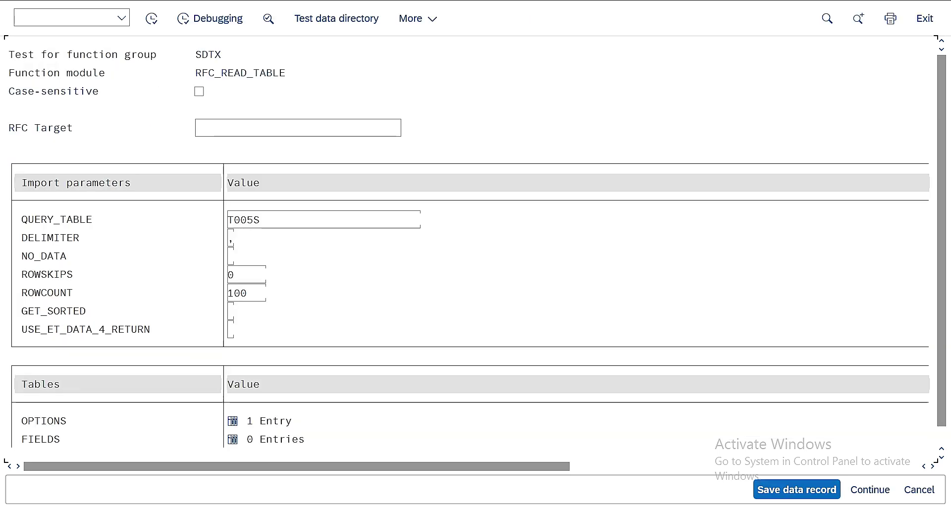
pyautogui.scroll(-2, 475, 238)
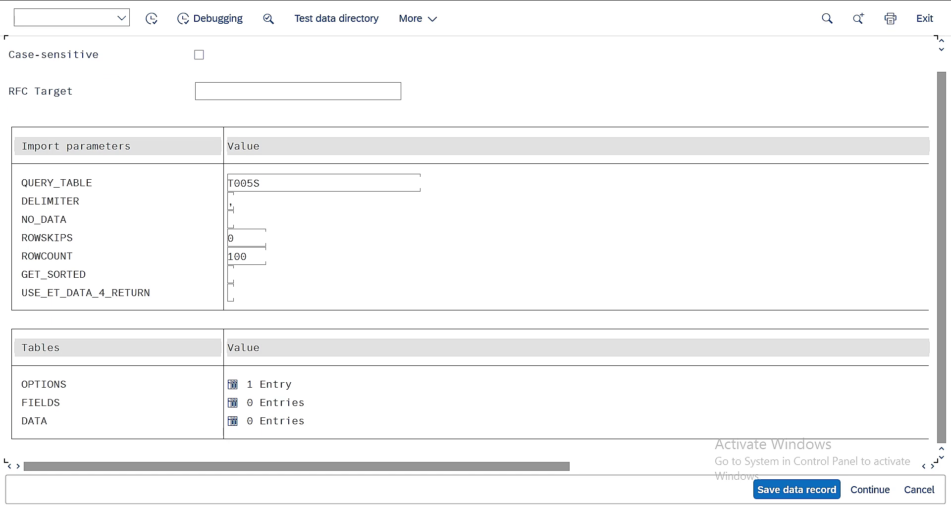
pyautogui.press('F2')
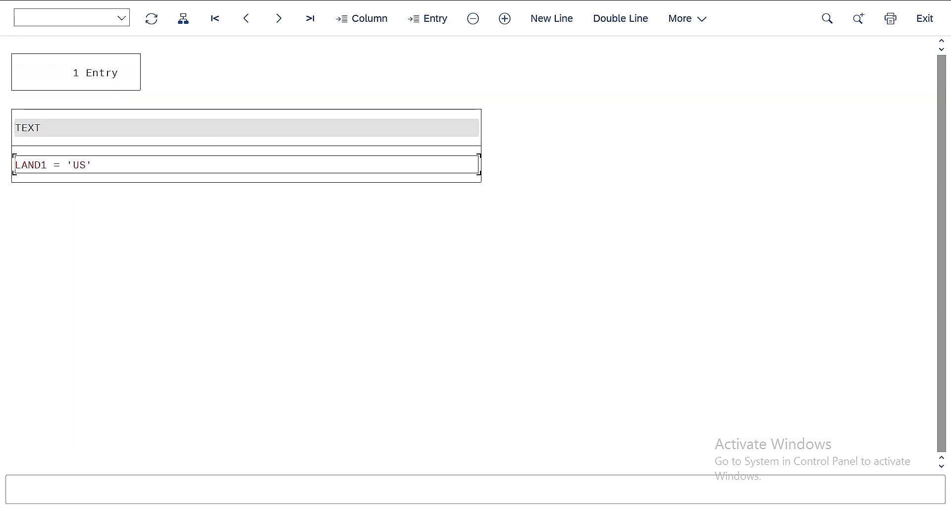
pyautogui.write('AND ')
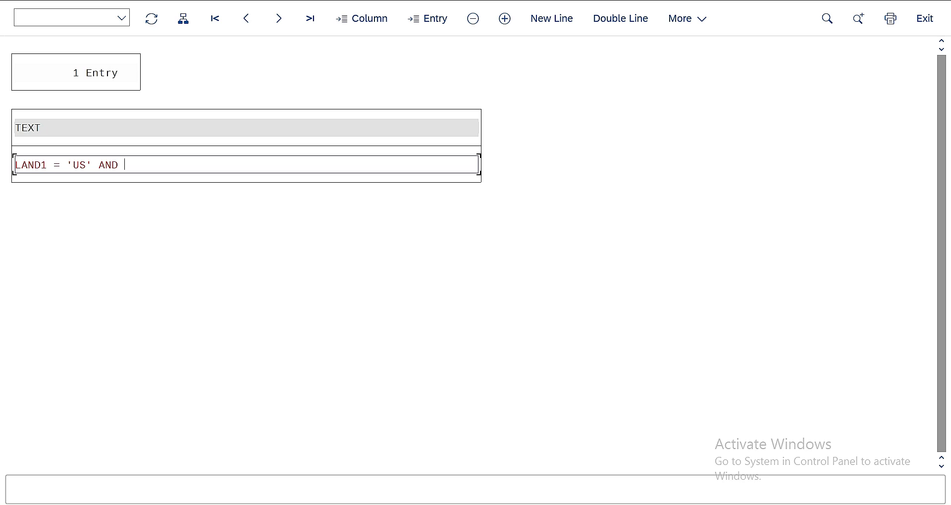
pyautogui.write("BLAND LIKE 'A")
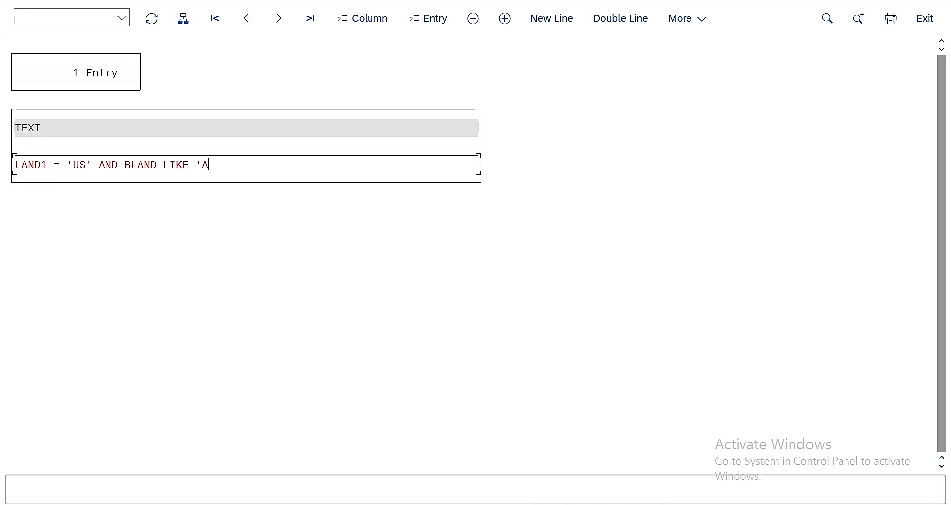
pyautogui.write("%'")
pyautogui.press('F3')
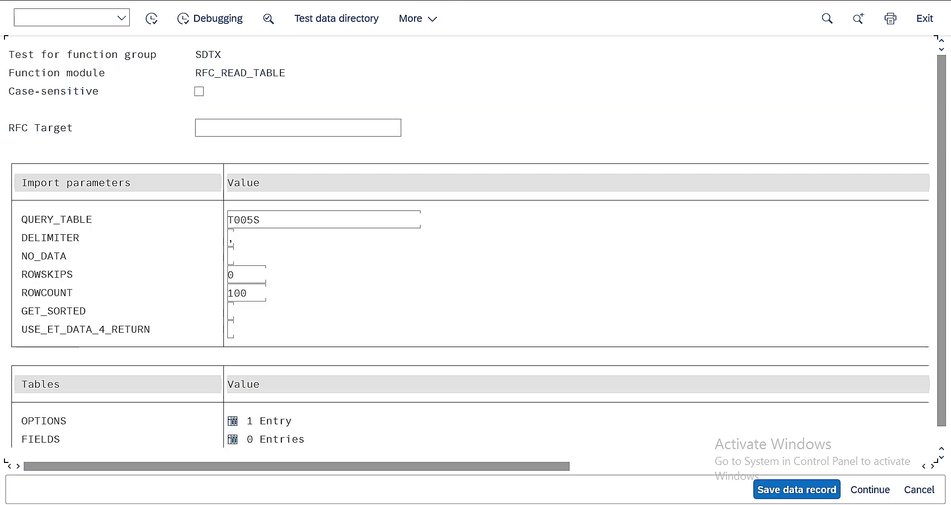
pyautogui.press('F8')
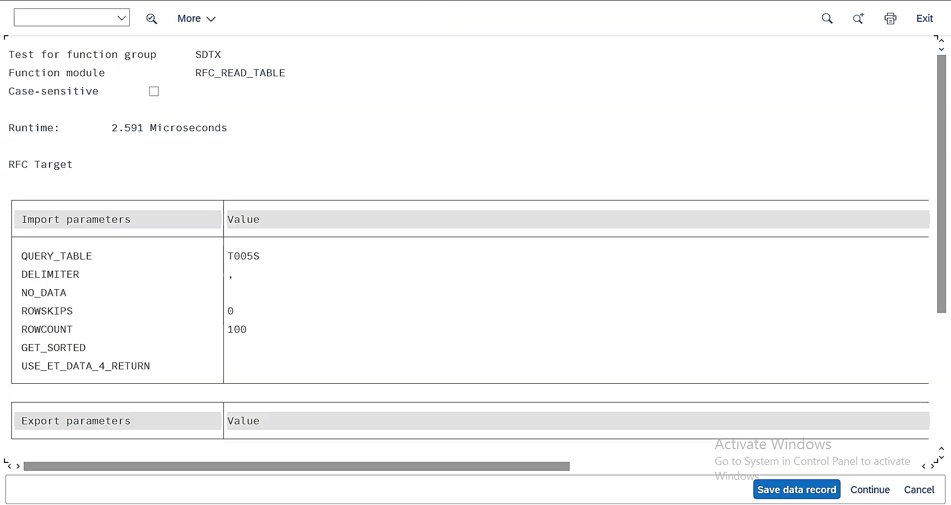
# Review the 8 returned US rows, regions AA through AZ, and go back.
pyautogui.scroll(-5, 476, 230)
pyautogui.scroll(-2, 475, 230)
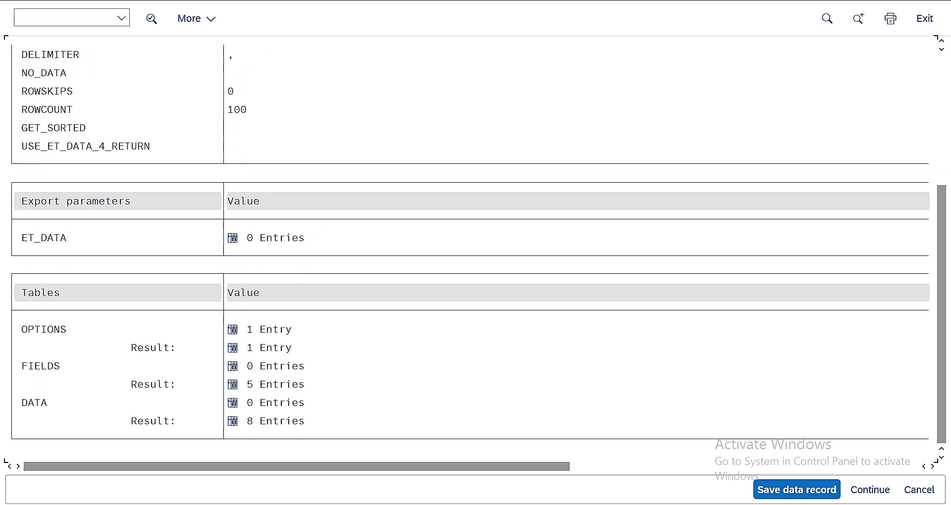
pyautogui.press('F2')
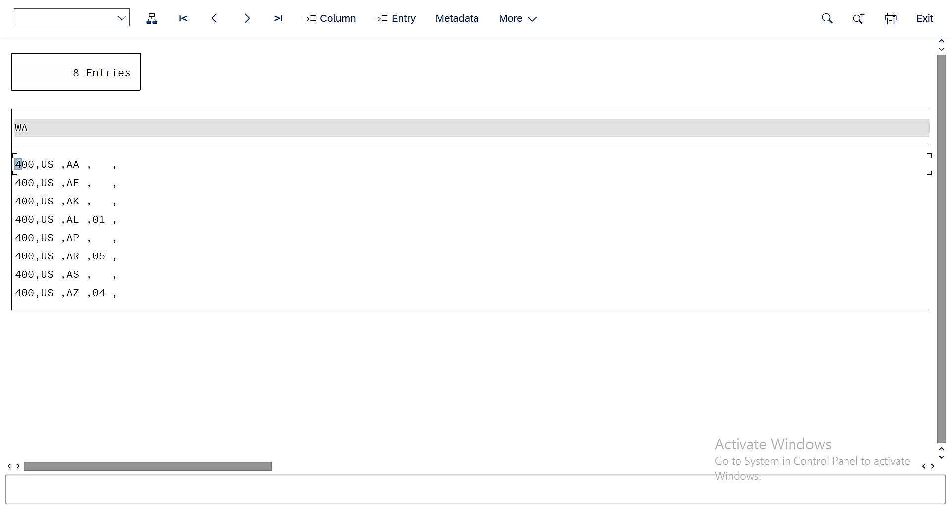
pyautogui.press('F3')
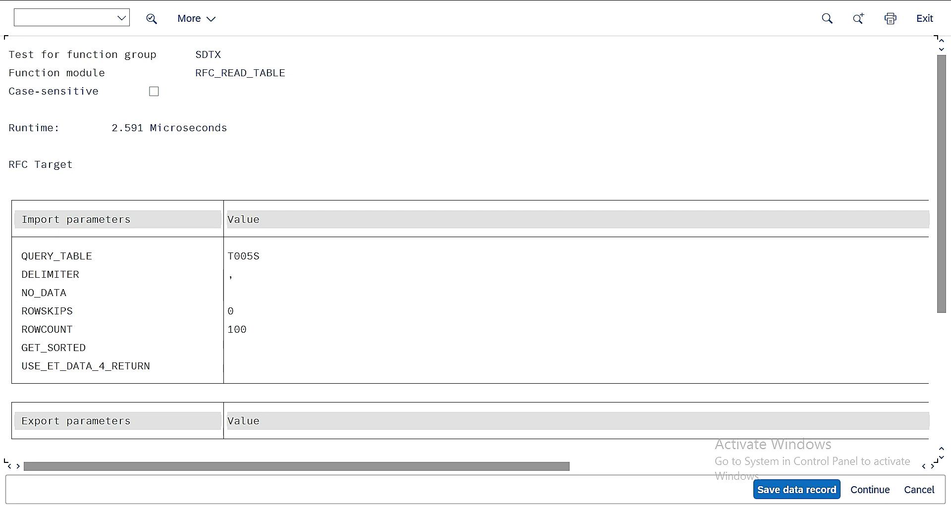
# Set NO_DATA to X and rerun on T005S, getting 0 DATA rows and 5 field descriptions.
pyautogui.press('F3')
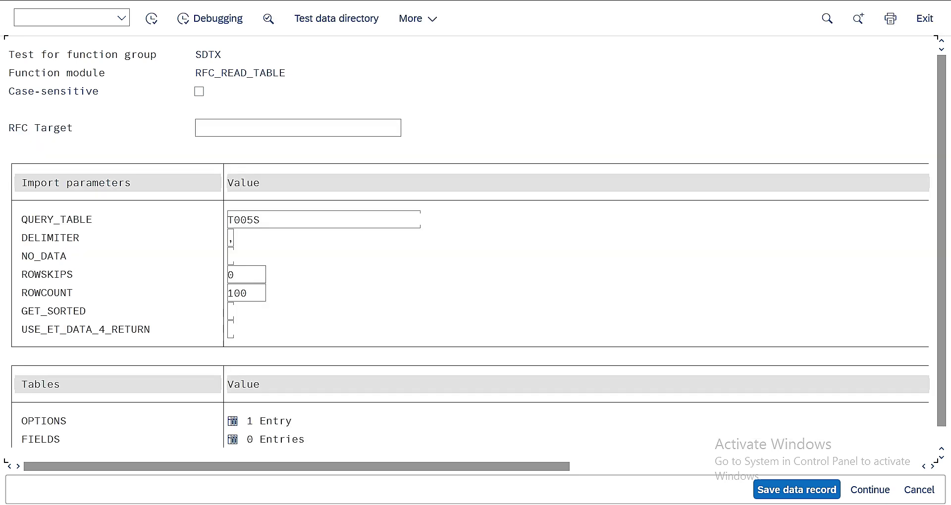
pyautogui.click(230, 256)
pyautogui.write('X')
pyautogui.click(151, 19)
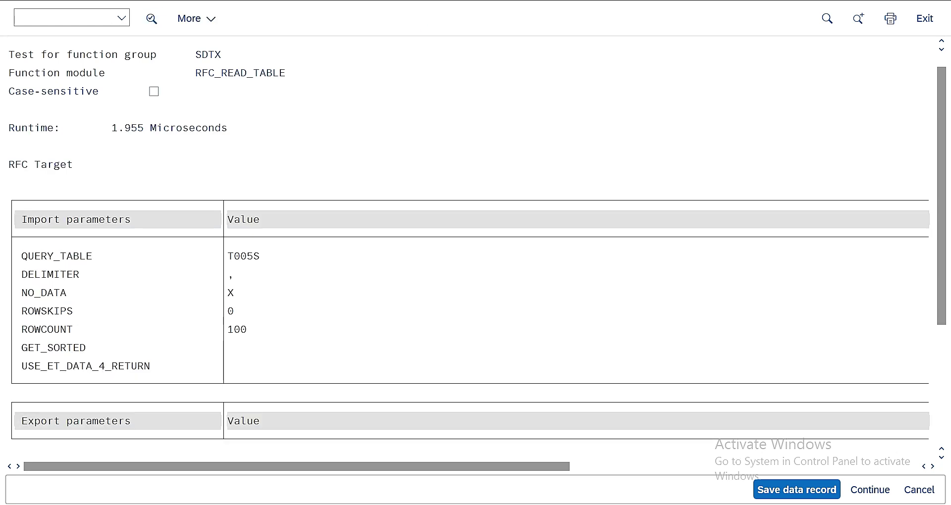
pyautogui.scroll(-6, 475, 248)
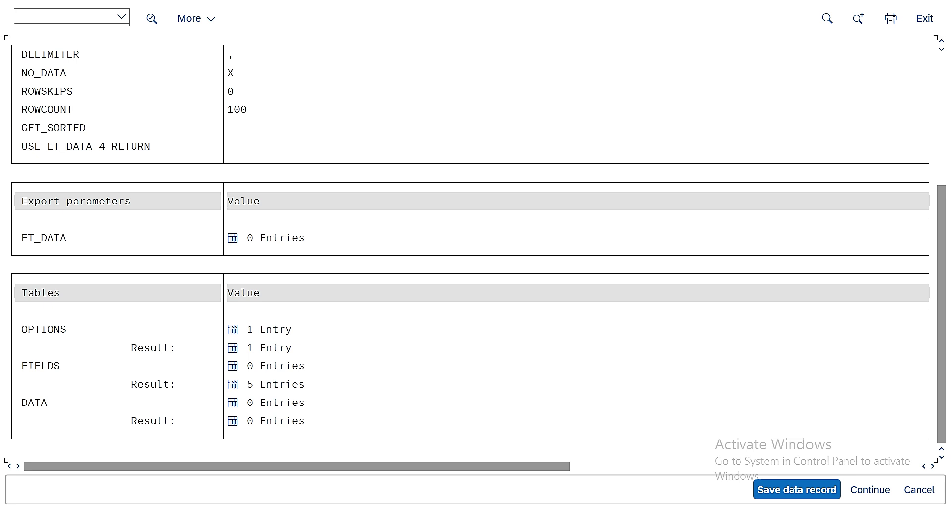
pyautogui.press('F3')
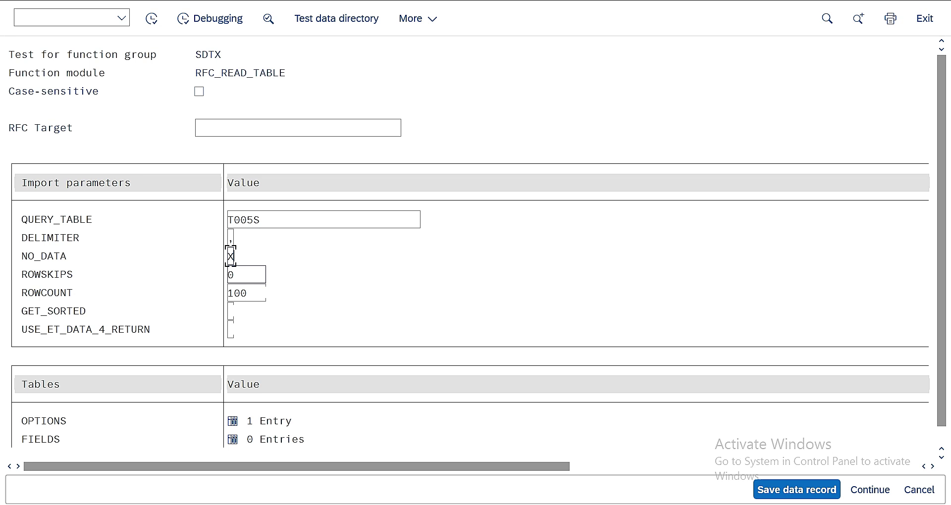
# Clear NO_DATA, set USE_ET_DATA_4_RETURN to X, rerun, and review the 8 ET_DATA rows.
pyautogui.click(231, 256)
pyautogui.press('BackSpace')
pyautogui.click(230, 330)
pyautogui.write('X')
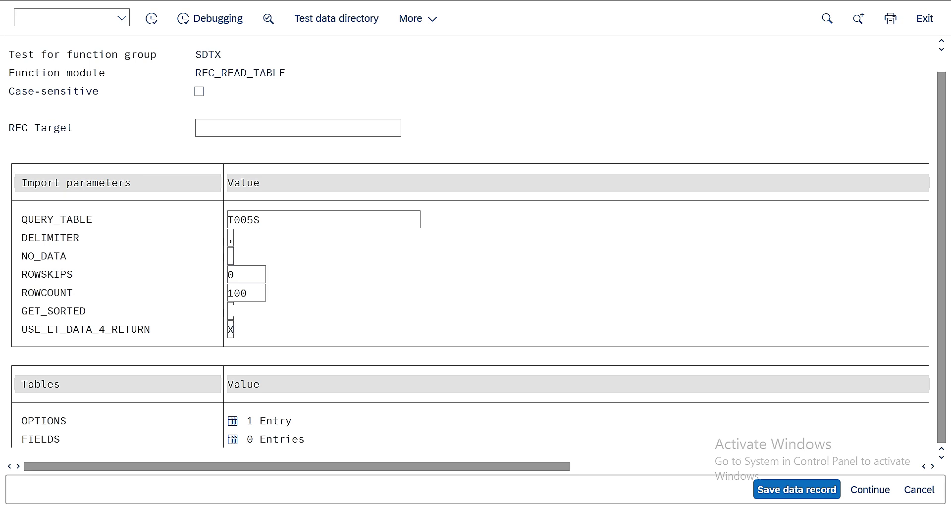
pyautogui.scroll(-1, 230, 330)
pyautogui.click(151, 18)
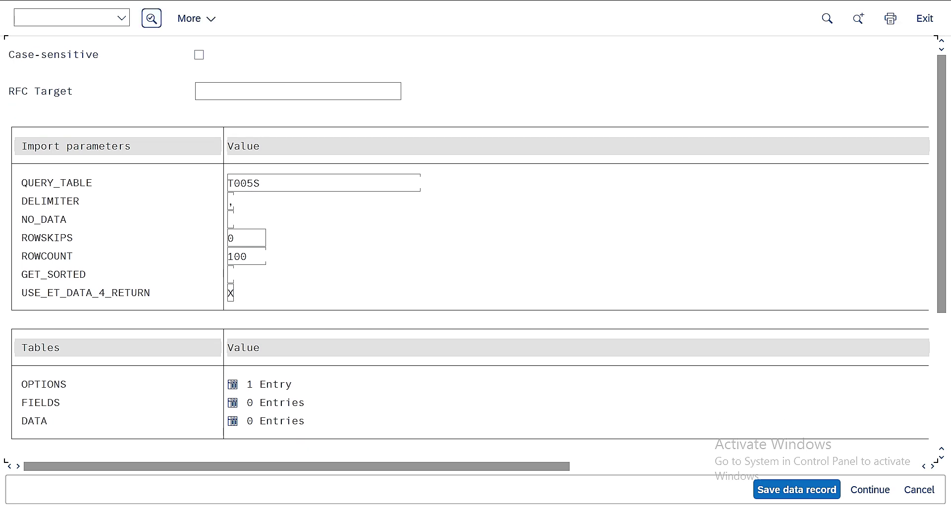
pyautogui.scroll(-5, 474, 230)
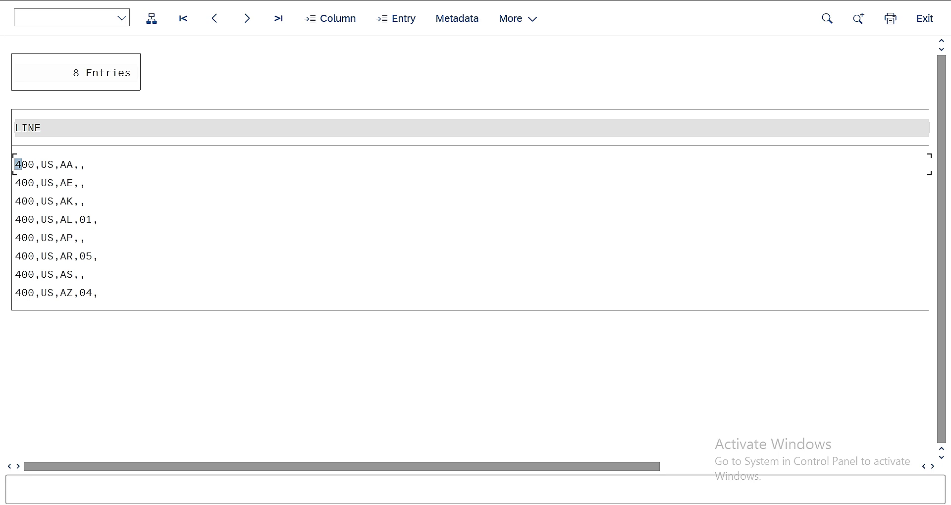
pyautogui.press('F3')
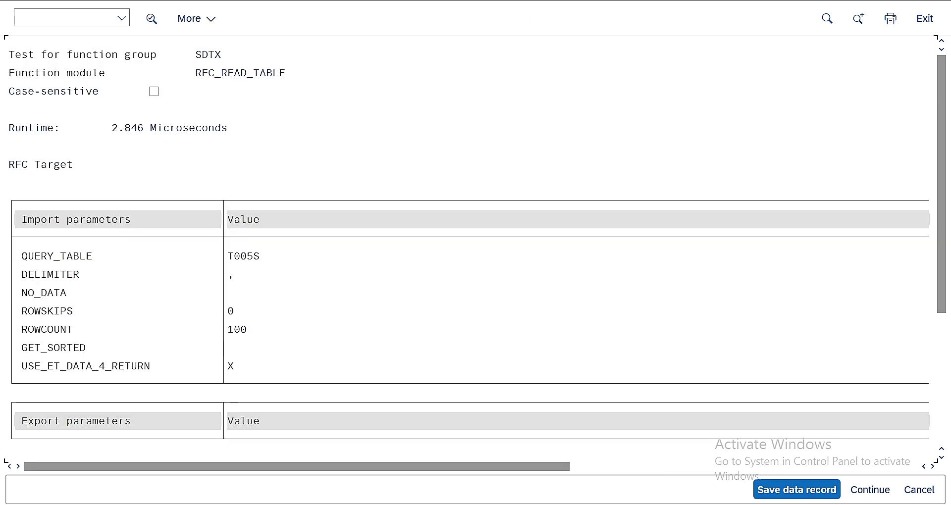
# Replace QUERY_TABLE T005S with MARA and delete the WHERE condition row from OPTIONS.
pyautogui.press('F3')
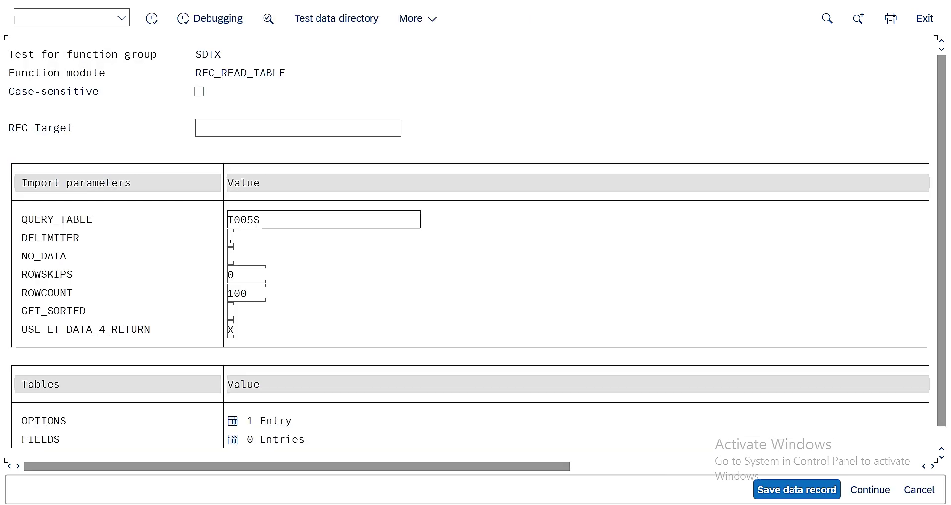
pyautogui.hotkey('shift', 'Left')
pyautogui.hotkey('shift', 'Left')
pyautogui.hotkey('shift', 'Left')
pyautogui.hotkey('shift', 'Left')
pyautogui.hotkey('shift', 'Left')
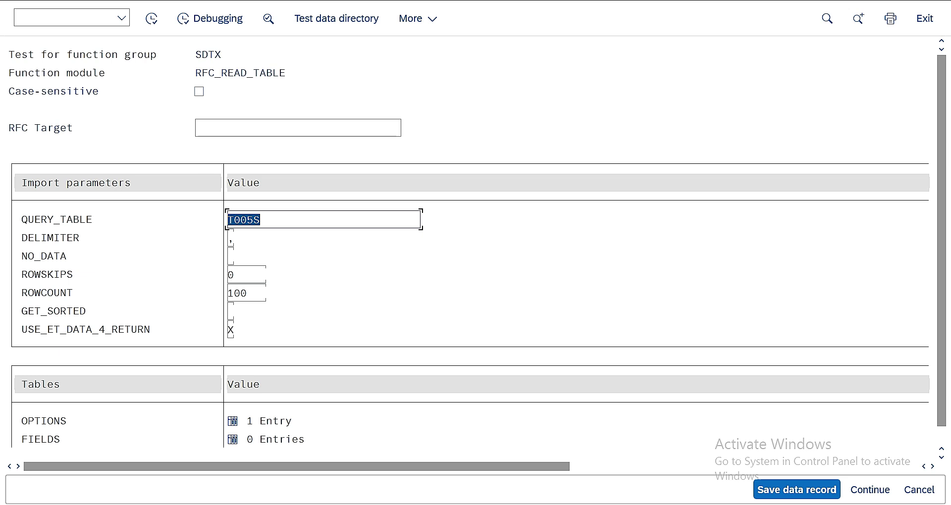
pyautogui.write('MARA')
pyautogui.scroll(-1, 477, 228)
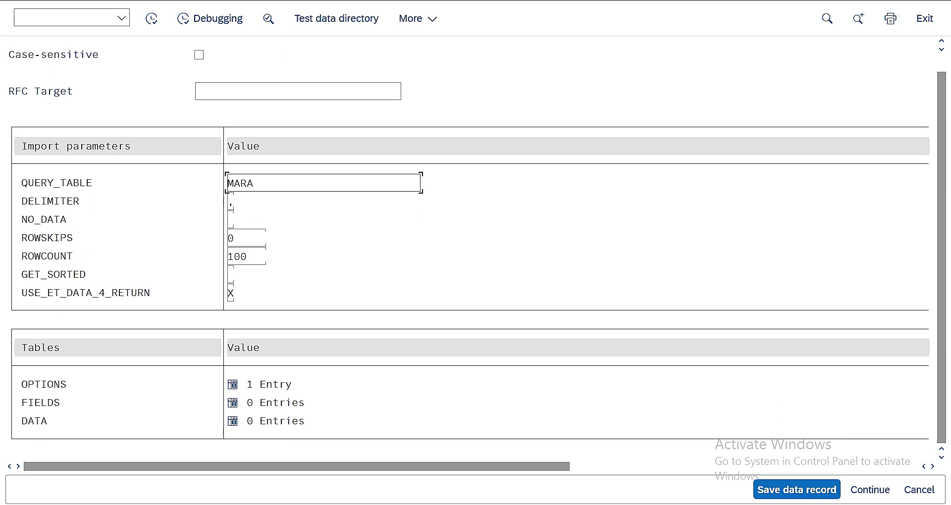
pyautogui.click(232, 384)
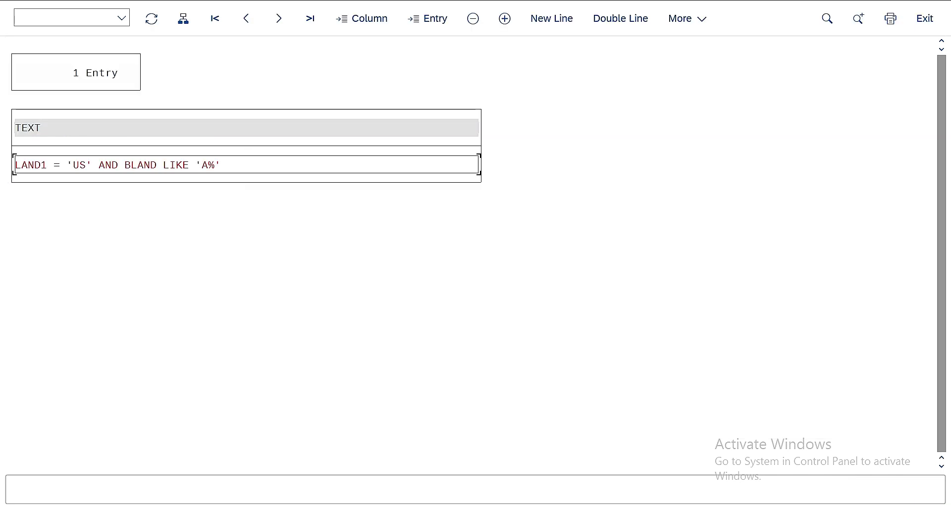
pyautogui.click(473, 19)
pyautogui.press('F3')
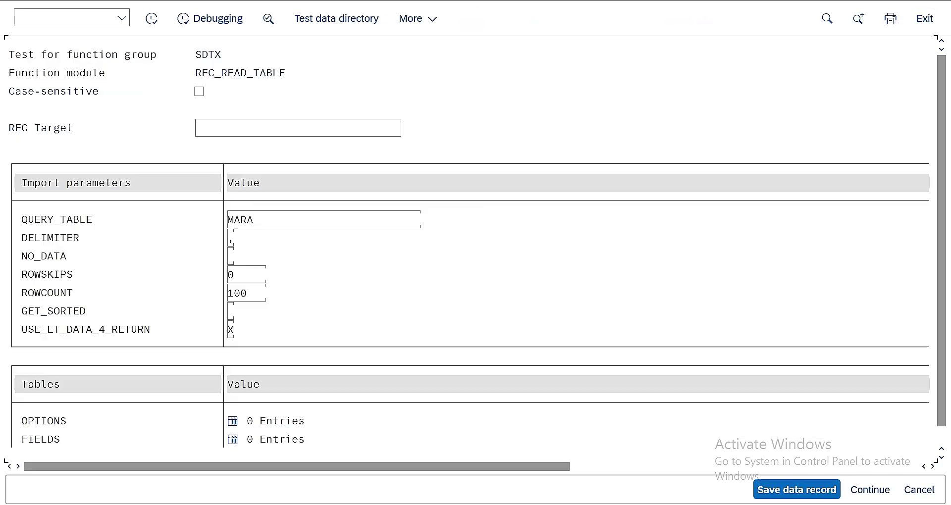
# Enter MATNR and MTART as the two FIELDS rows and execute the MARA test.
pyautogui.scroll(-1, 471, 241)
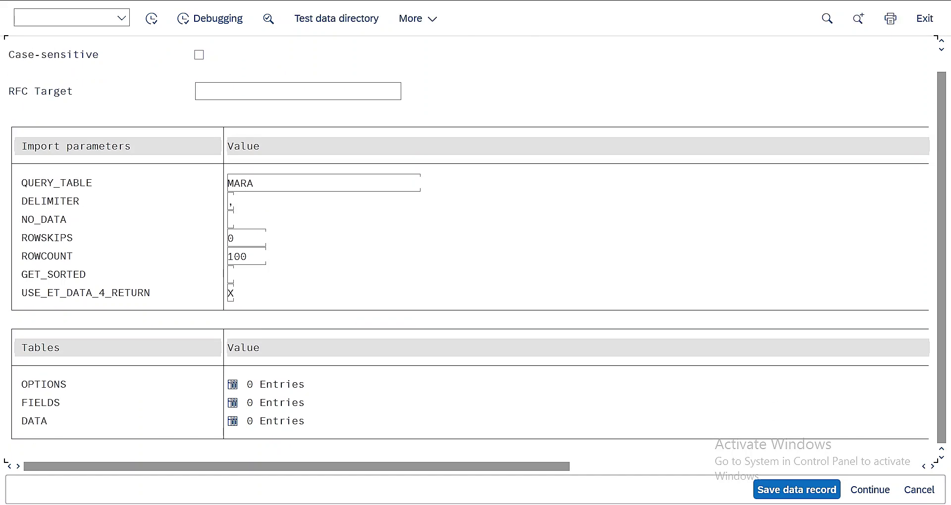
pyautogui.click(232, 403)
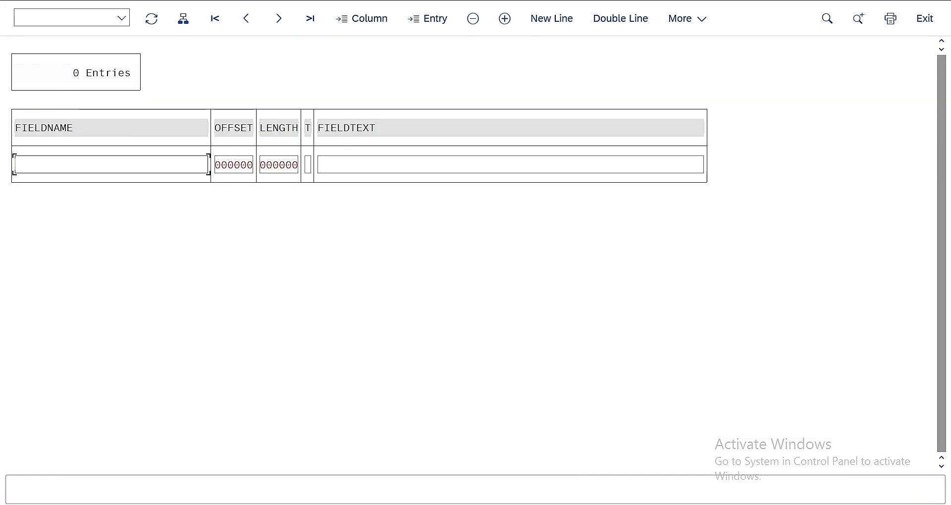
pyautogui.write('MATNR')
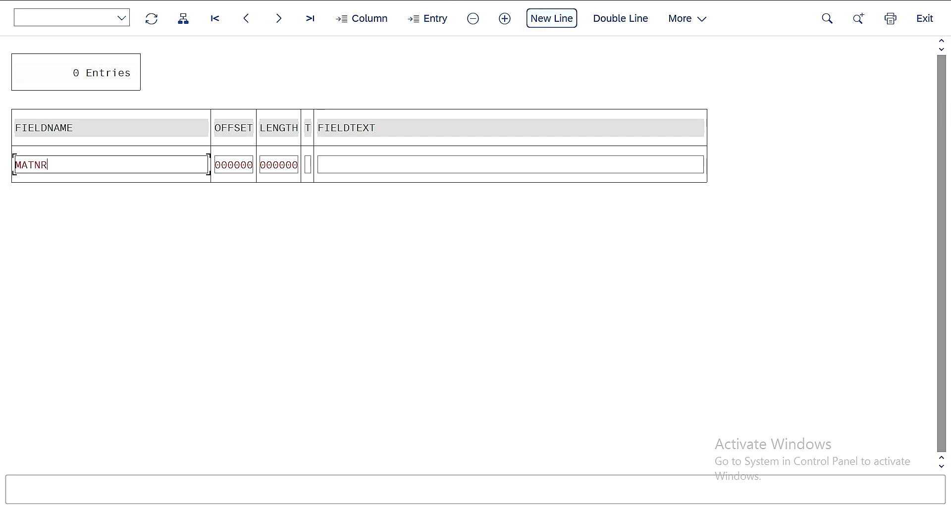
pyautogui.click(551, 18)
pyautogui.write('MTART')
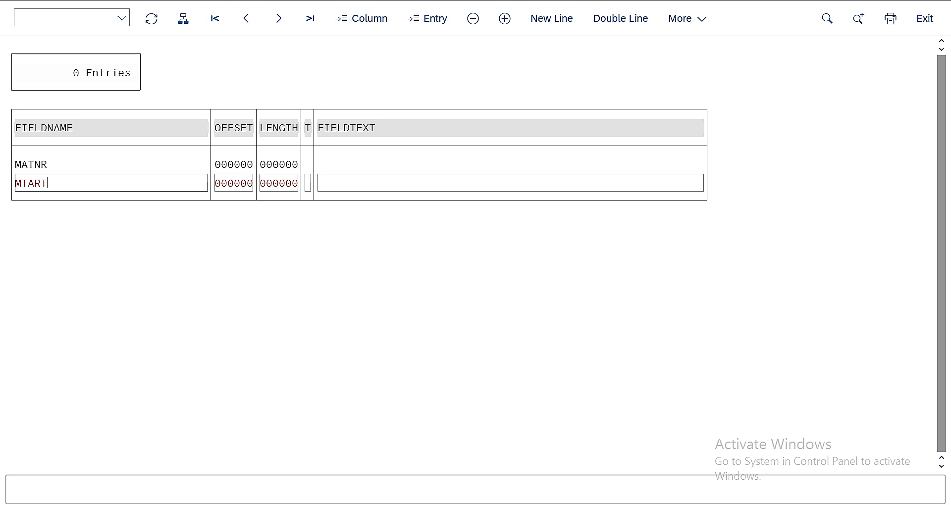
pyautogui.press('F3')
pyautogui.click(151, 19)
# Review the 100 compact MATNR/MTART rows in ET_DATA, then return to the MARA test input.
pyautogui.scroll(-5, 475, 248)
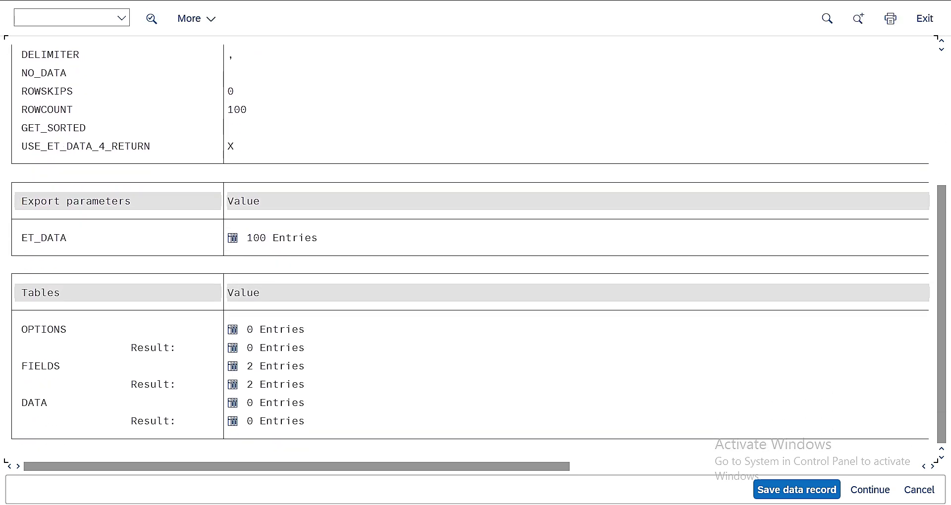
pyautogui.press('F2')
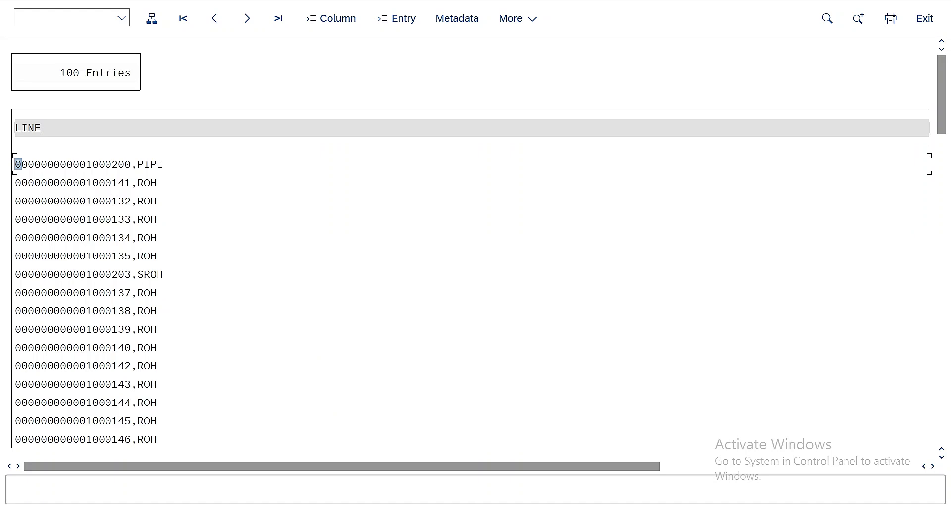
pyautogui.press('F3')
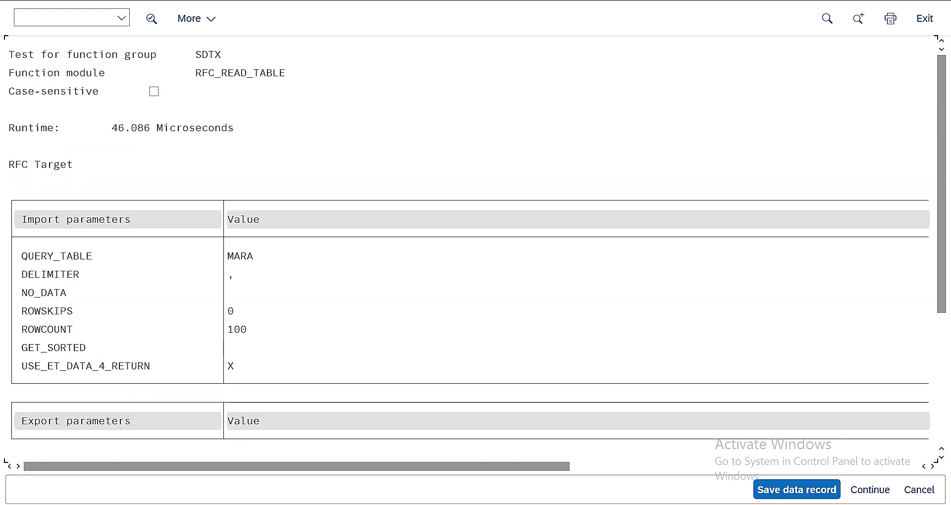
pyautogui.scroll(-3, 475, 238)
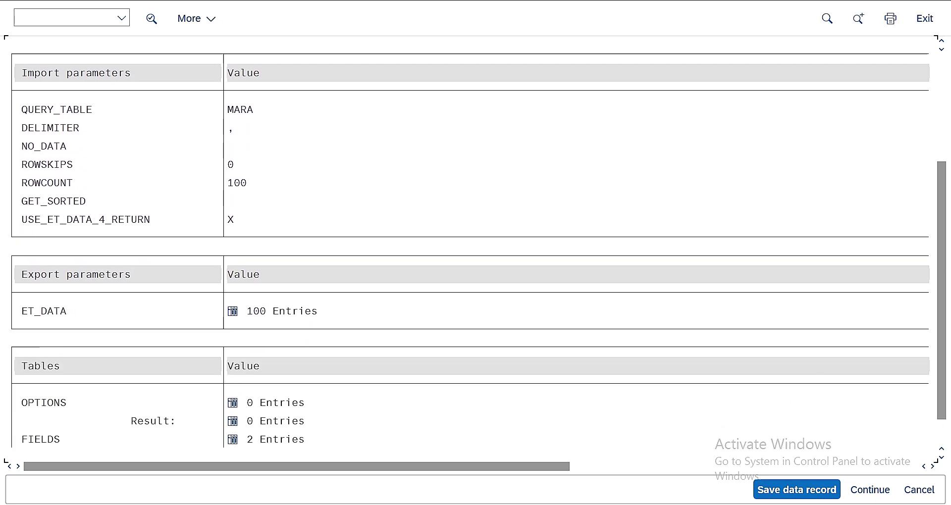
pyautogui.press('F3')
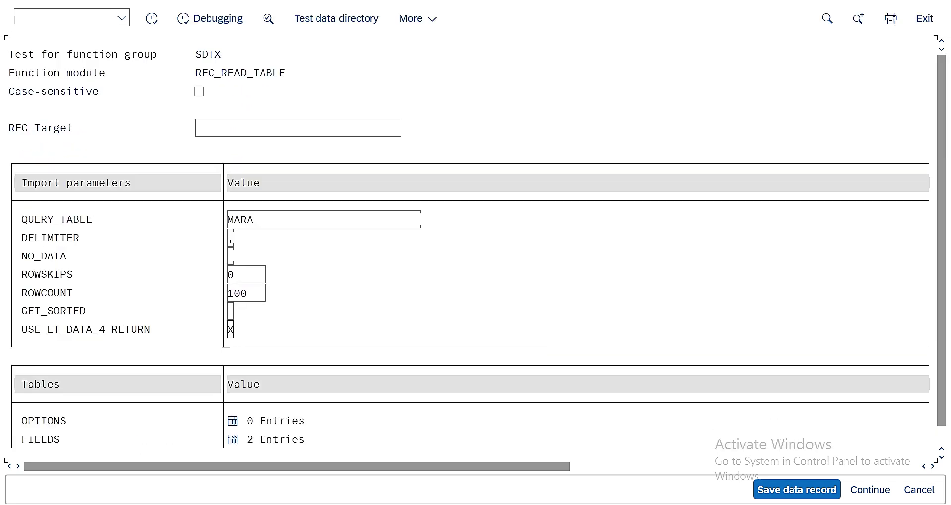
# Clear the X from USE_ET_DATA_4_RETURN and rerun the MARA test.
pyautogui.click(230, 329)
pyautogui.press('Delete')
pyautogui.press('F8')
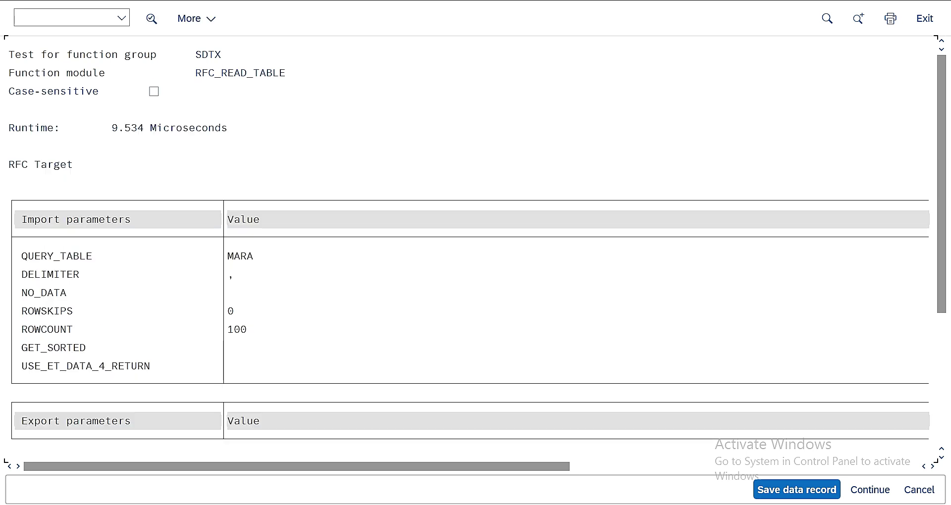
# Inspect the 100 padded comma-delimited rows in the DATA result.
pyautogui.scroll(-4, 476, 248)
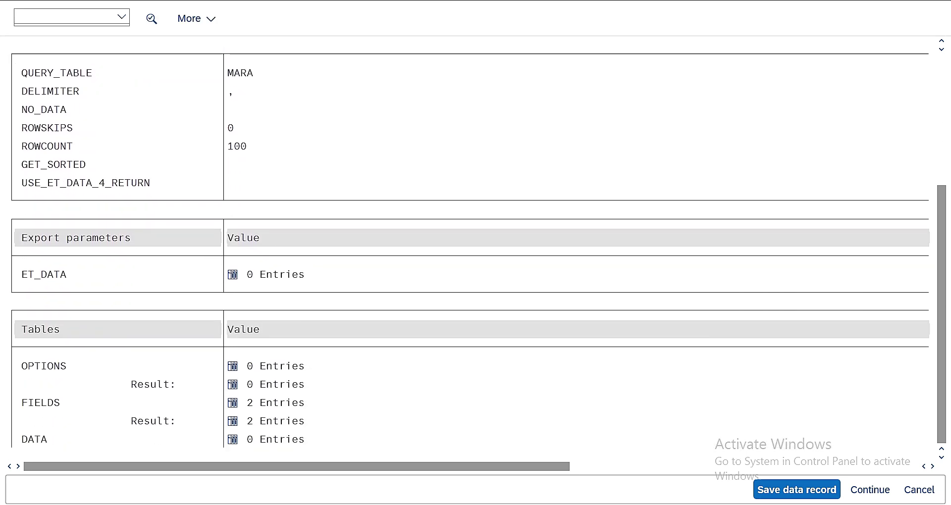
pyautogui.doubleClick(282, 421)
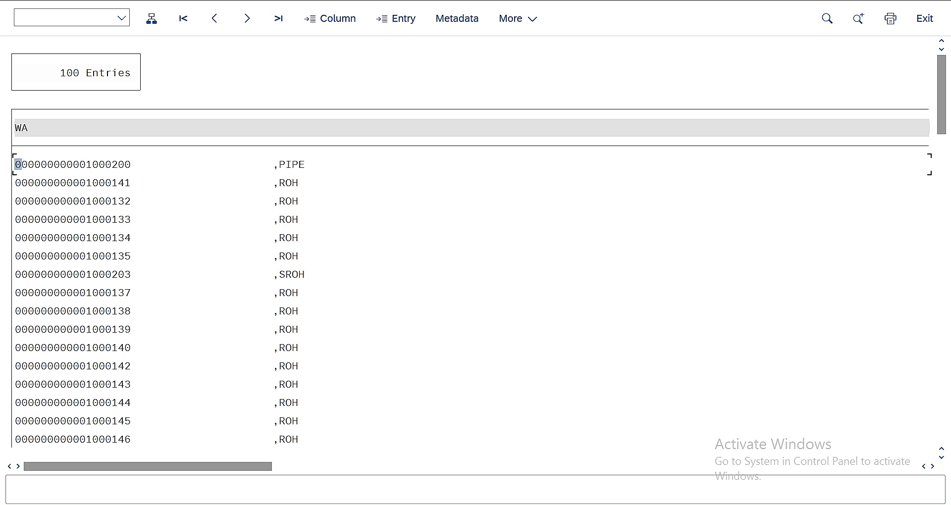
pyautogui.press('F3')
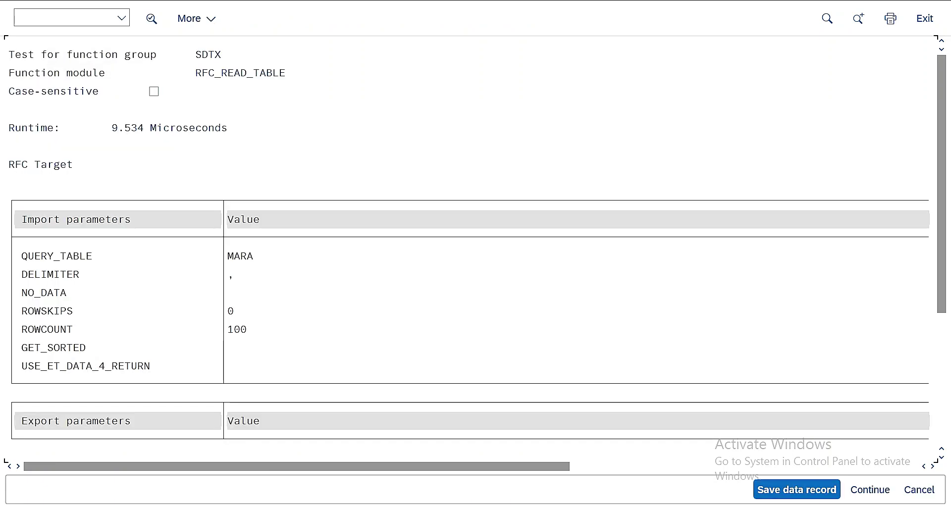
# Return to the editable MARA test input with ROWCOUNT 100 and USE_ET_DATA_4_RETURN empty.
pyautogui.press('F3')
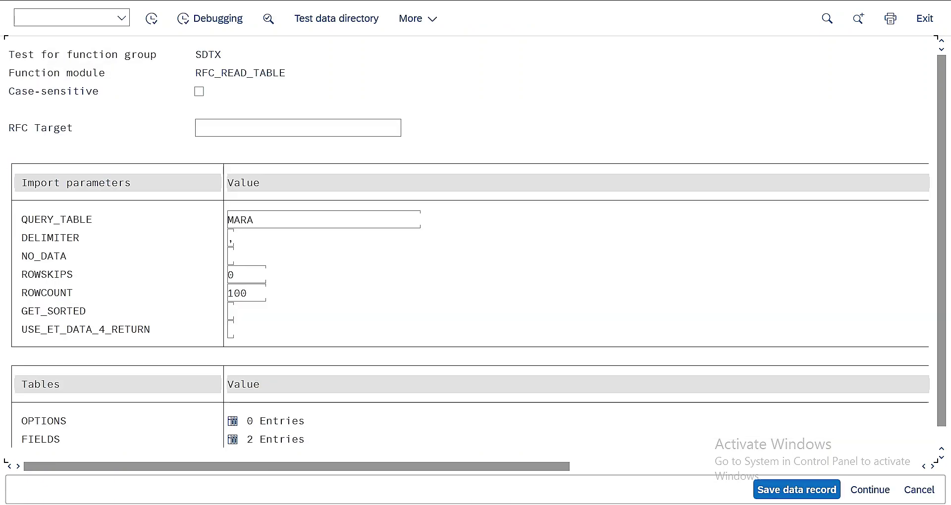